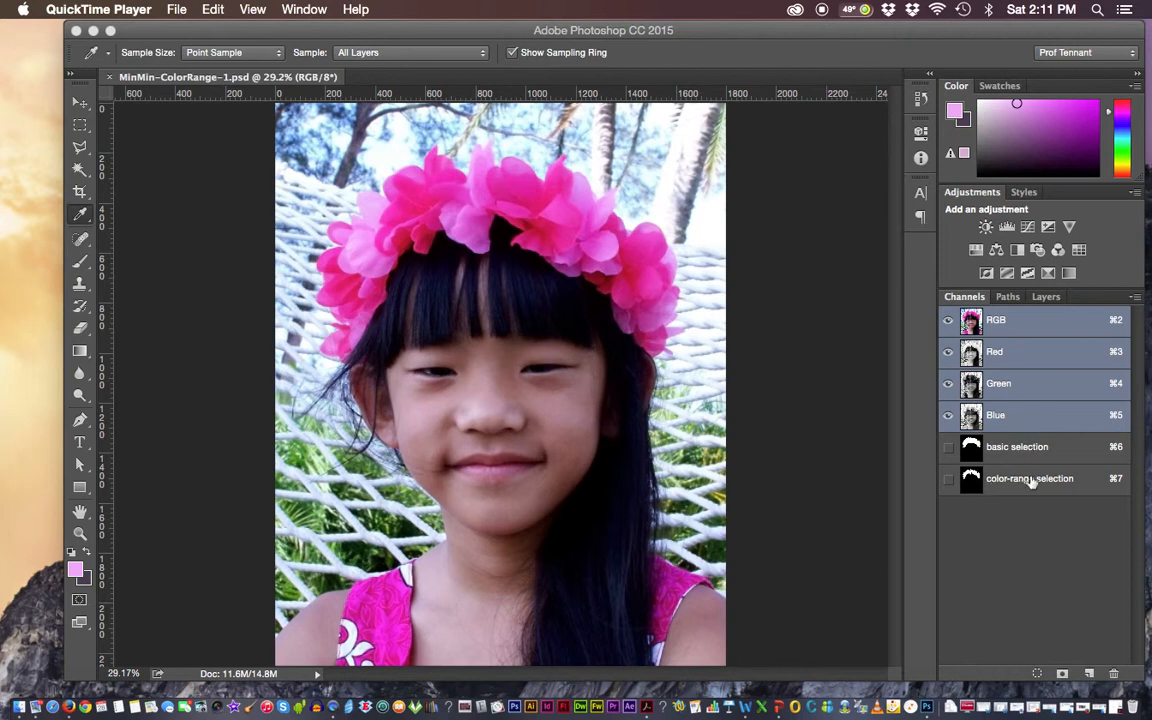
Load the color-range selection channel as a selection, view its mask, and return to the RGB composite.
{"action": "left_click", "coordinate": [1028, 482]}
{"action": "left_click", "coordinate": [1040, 480]}
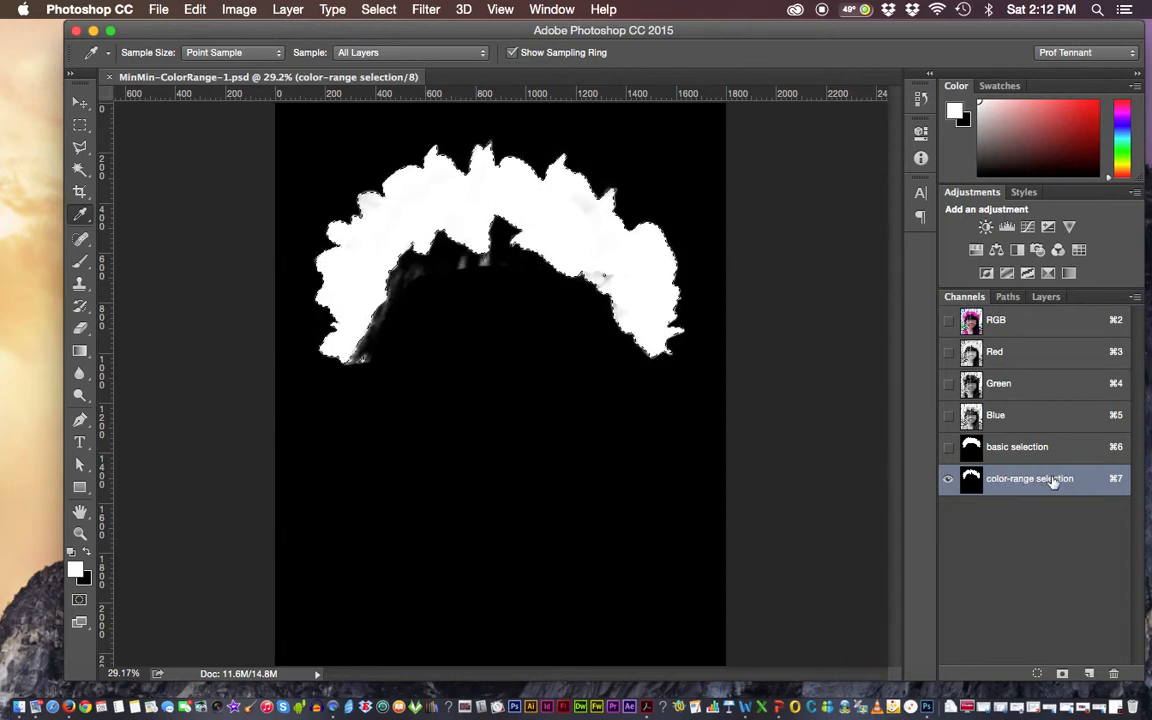
{"action": "left_click", "coordinate": [968, 321]}
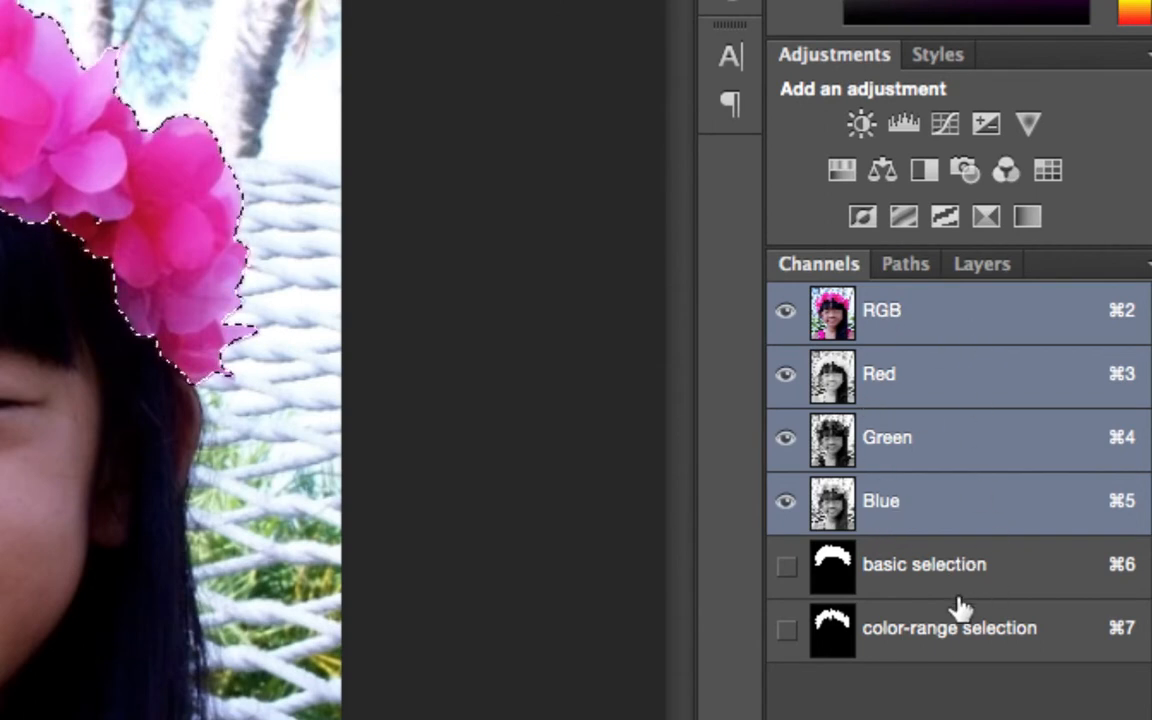
Compare the color-range selection channel as a red overlay on the photo and as a standalone mask, ending on the RGB composite.
{"action": "left_click", "coordinate": [786, 628]}
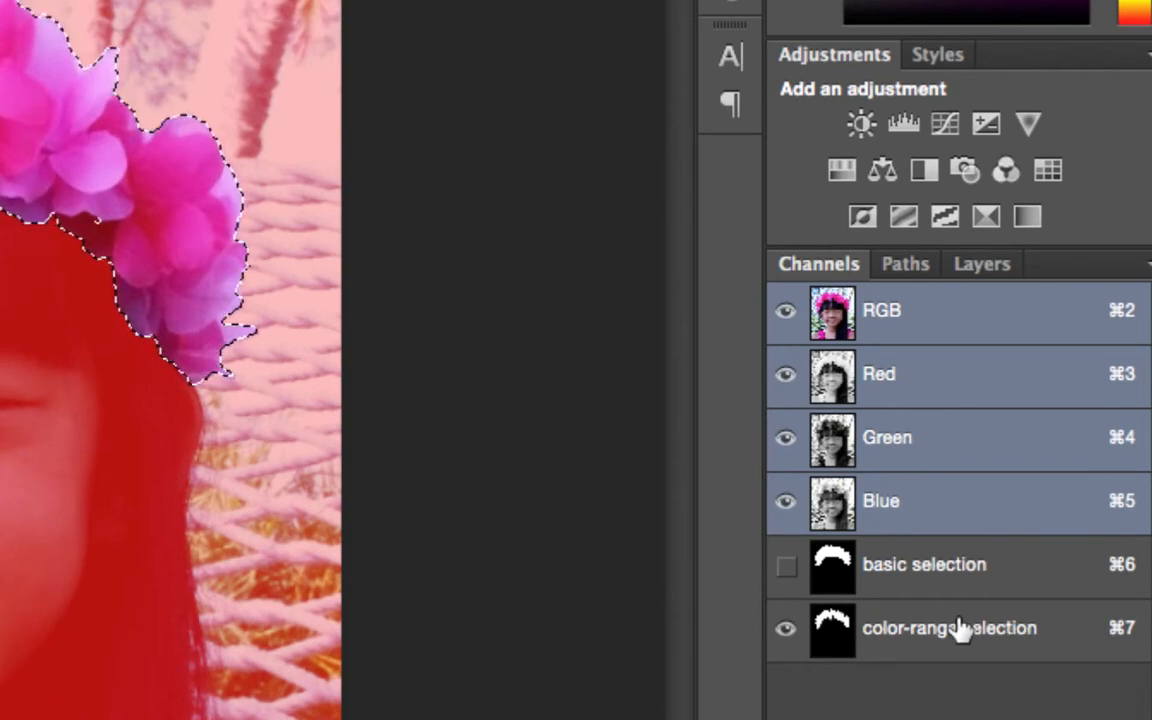
{"action": "left_click", "coordinate": [785, 317]}
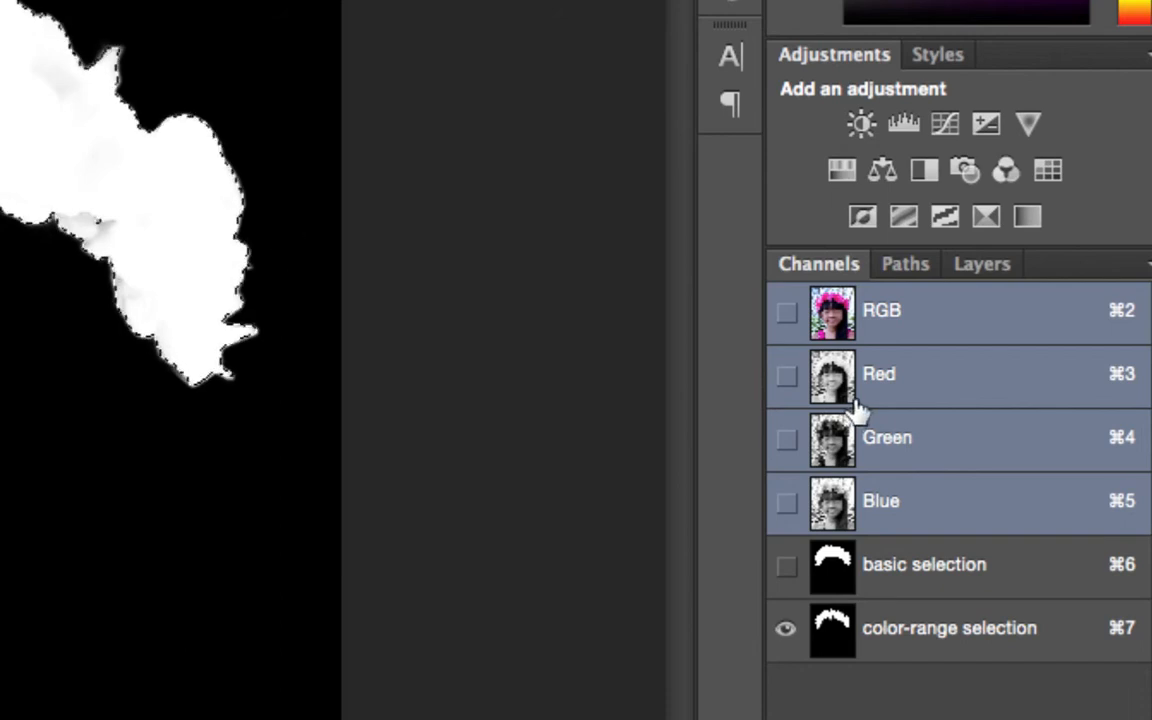
{"action": "left_click", "coordinate": [1000, 628]}
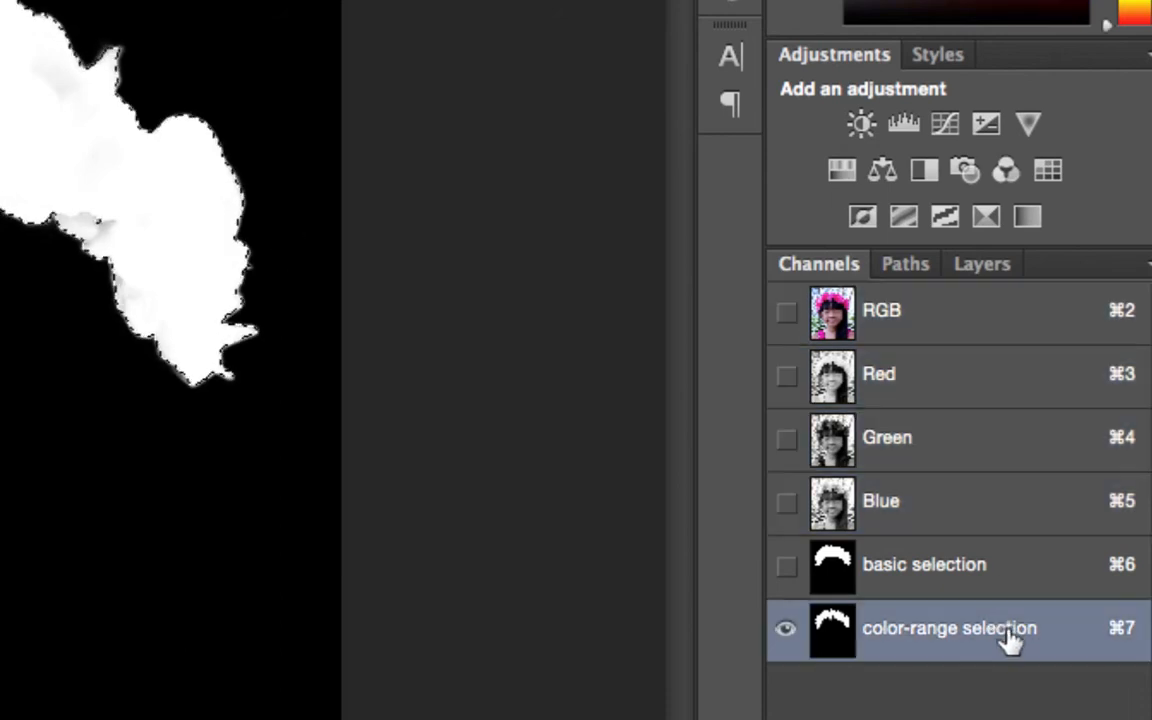
{"action": "left_click", "coordinate": [995, 319]}
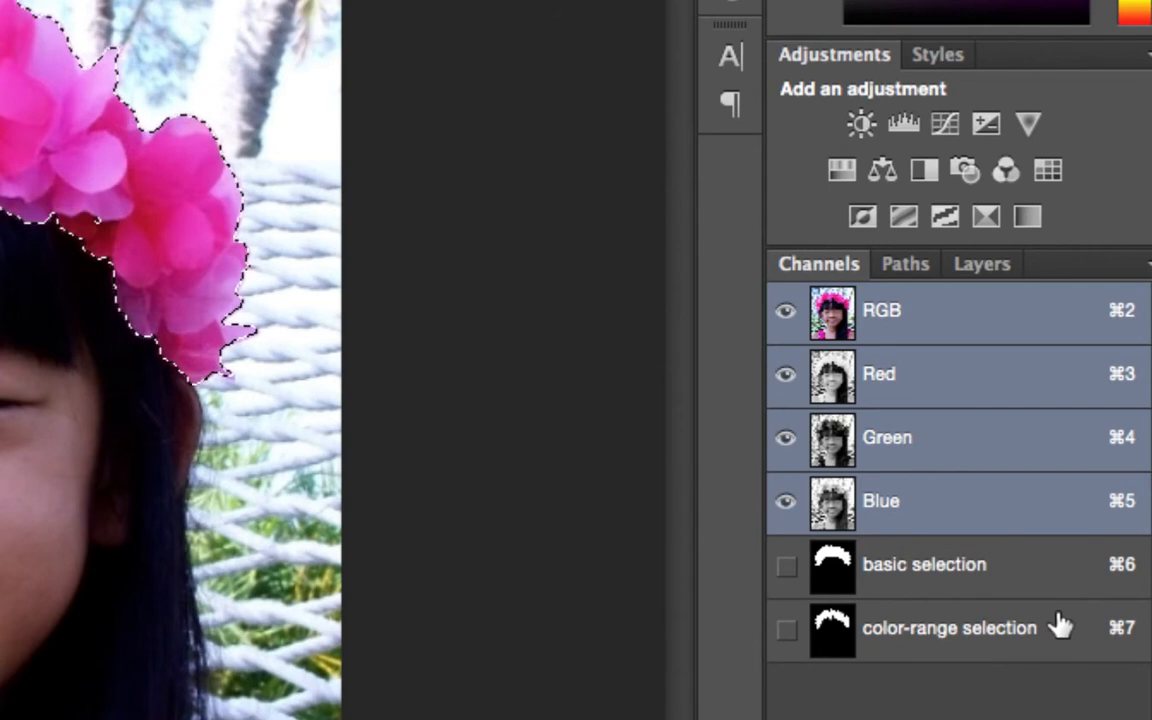
Examine the Red, Green, Blue and color-range selection channels one at a time, ending on the RGB composite.
{"action": "left_click", "coordinate": [1000, 383]}
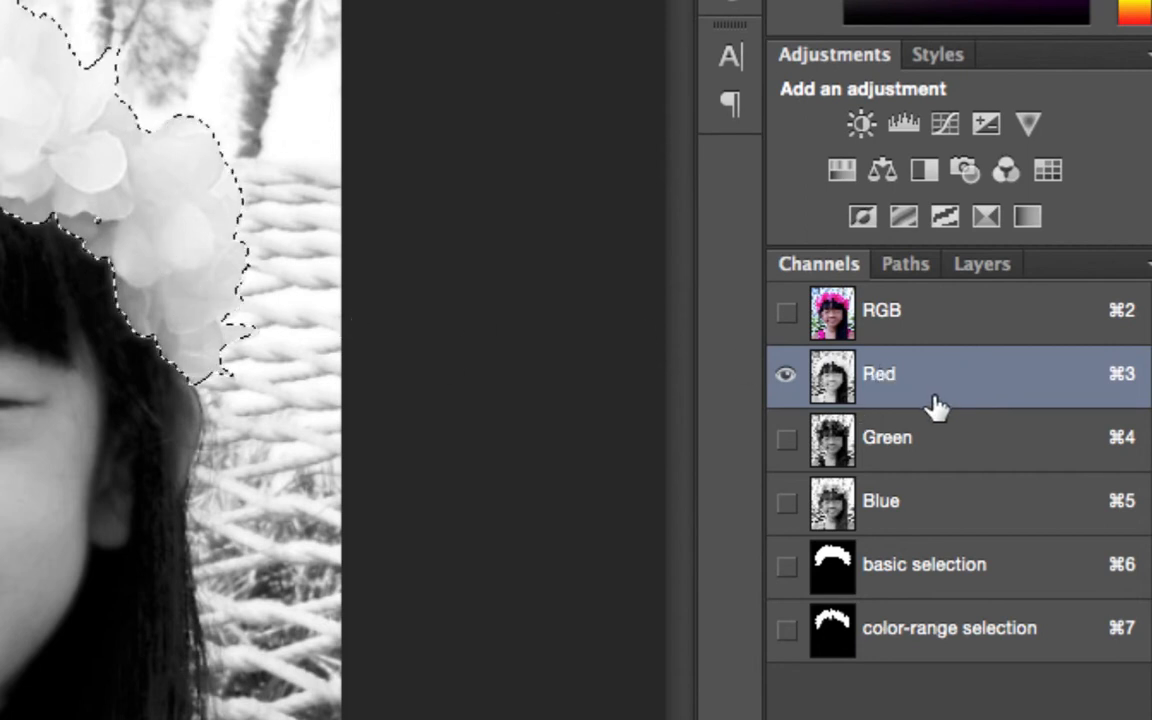
{"action": "left_click", "coordinate": [985, 443]}
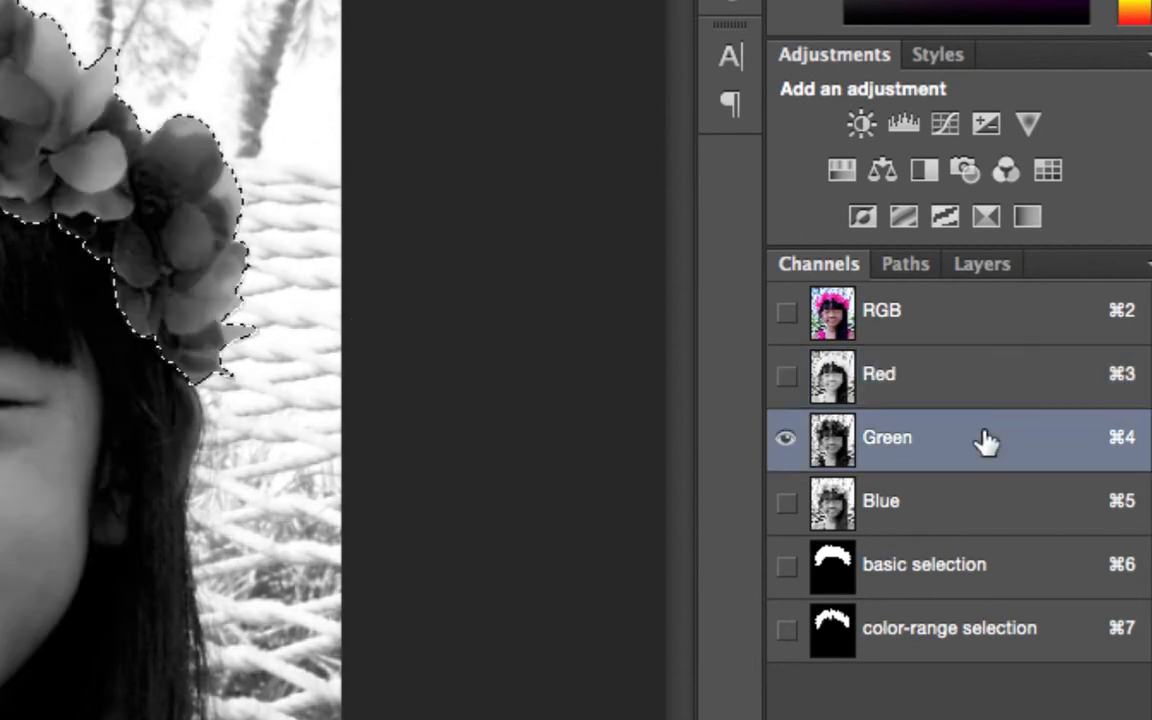
{"action": "left_click", "coordinate": [985, 505]}
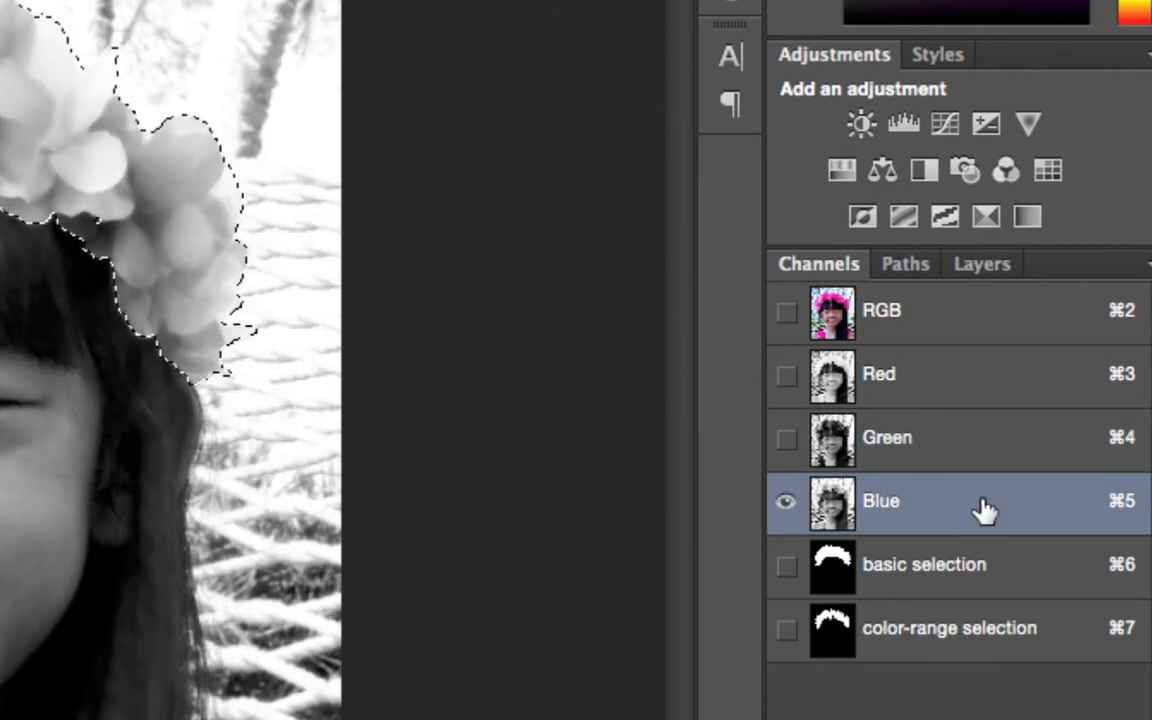
{"action": "left_click", "coordinate": [975, 637]}
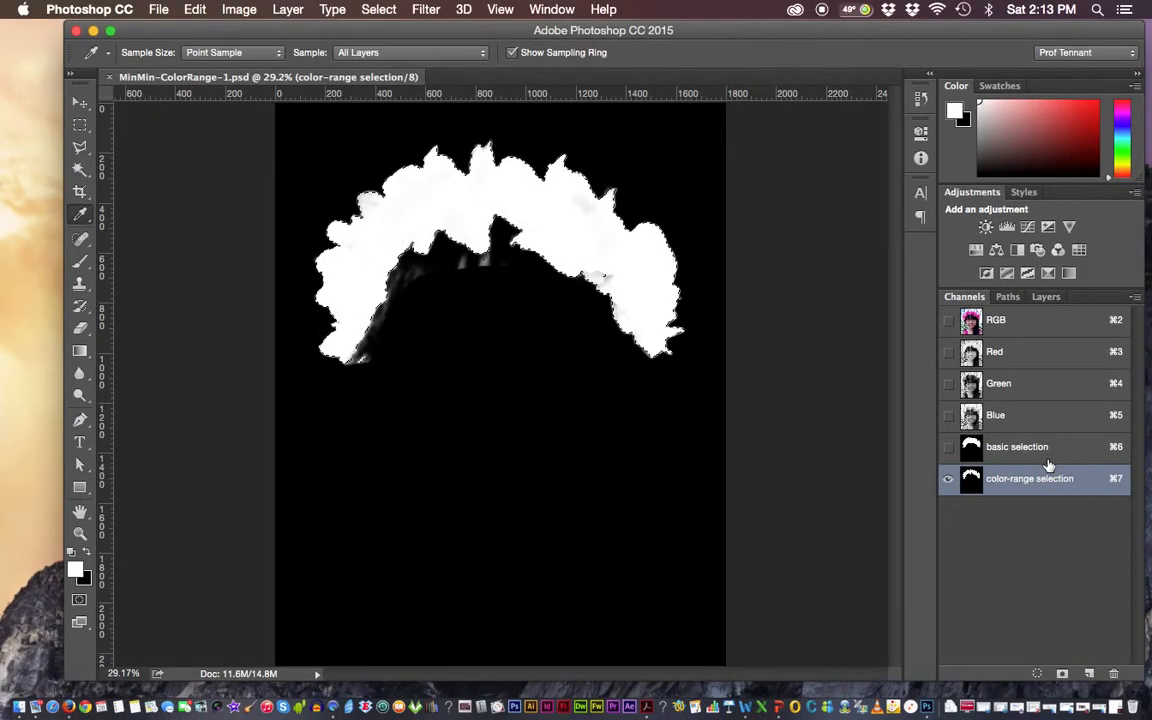
{"action": "left_click", "coordinate": [1029, 321]}
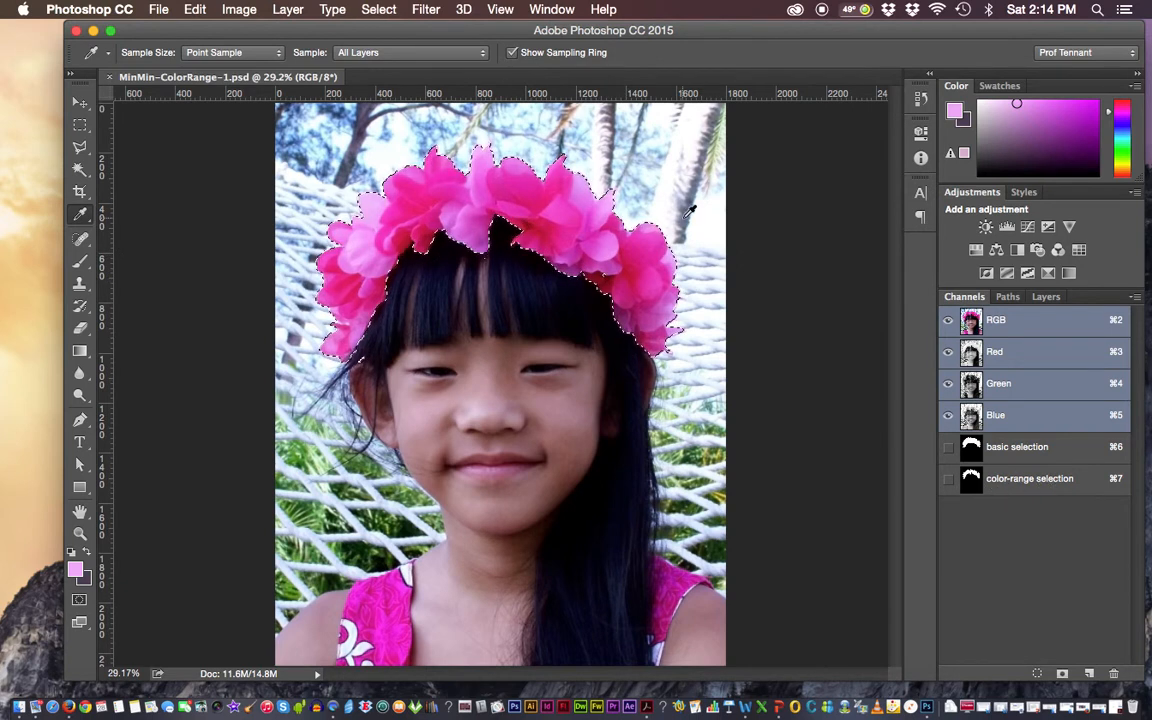
Inspect the color-range selection channel at 66.7% around the flower crown's inner edge, both normally and in Quick Mask mode.
{"action": "left_click", "coordinate": [1050, 482]}
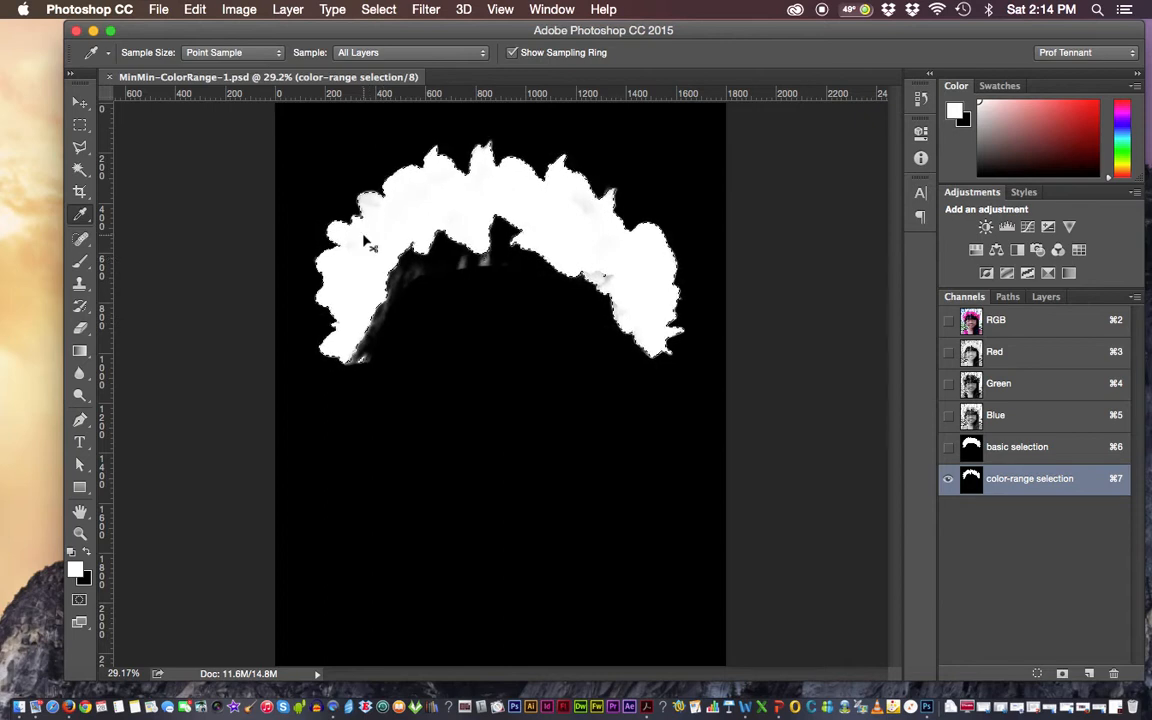
{"action": "key", "text": "super+equal"}
{"action": "key", "text": "super+equal"}
{"action": "key", "text": "super+equal"}
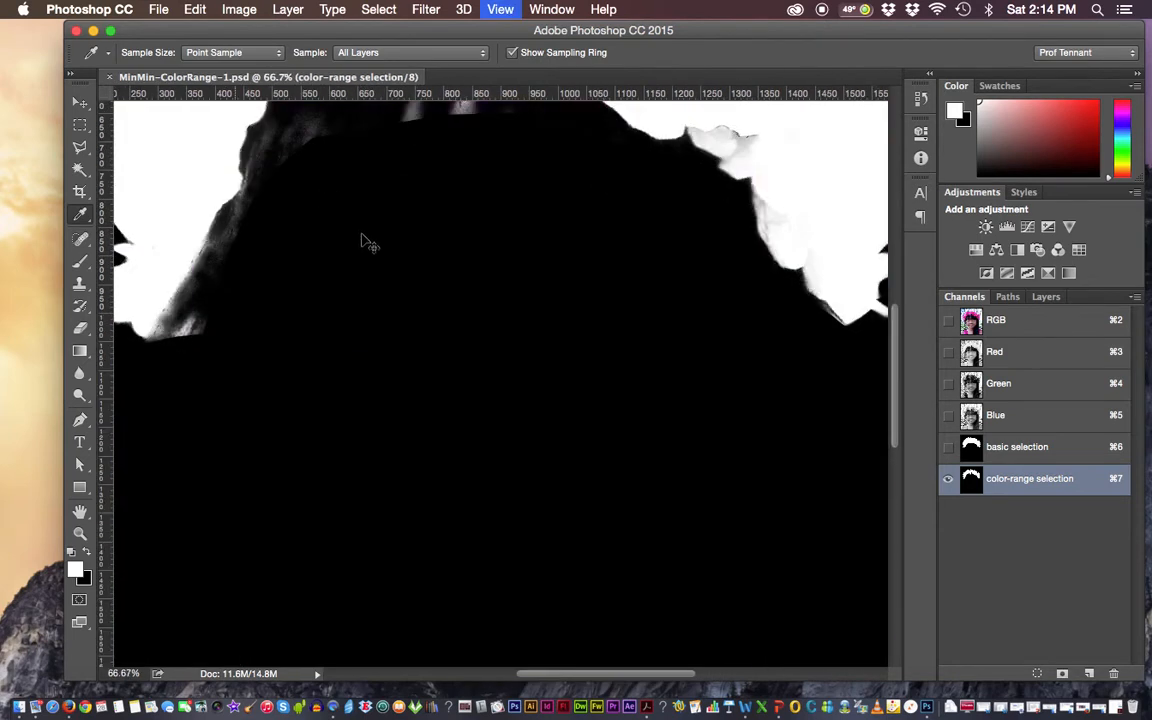
{"action": "left_click_drag", "start_coordinate": [507, 165], "coordinate": [473, 403]}
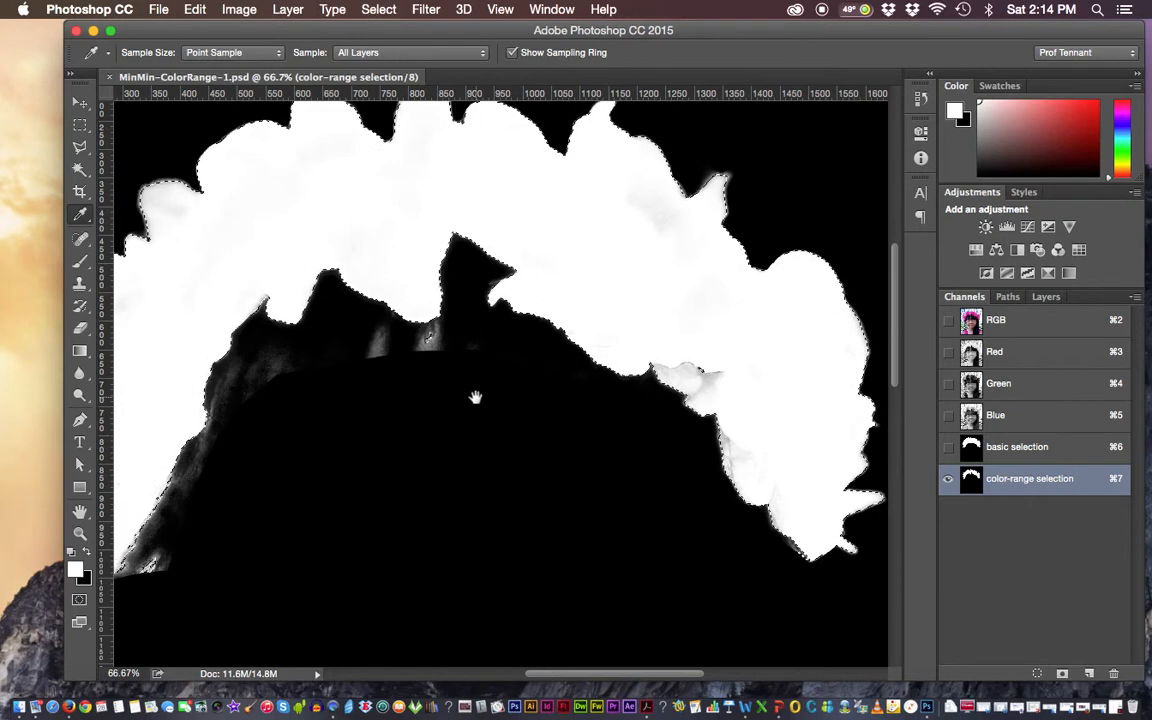
{"action": "left_click", "coordinate": [80, 601]}
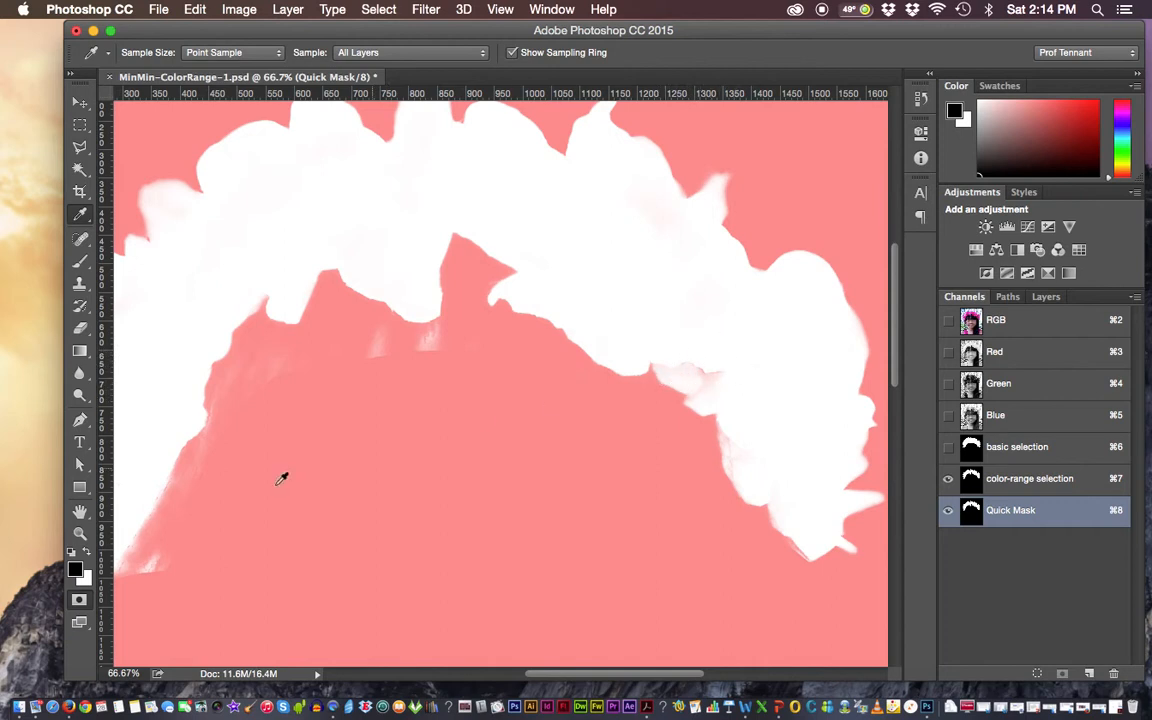
{"action": "left_click", "coordinate": [80, 601]}
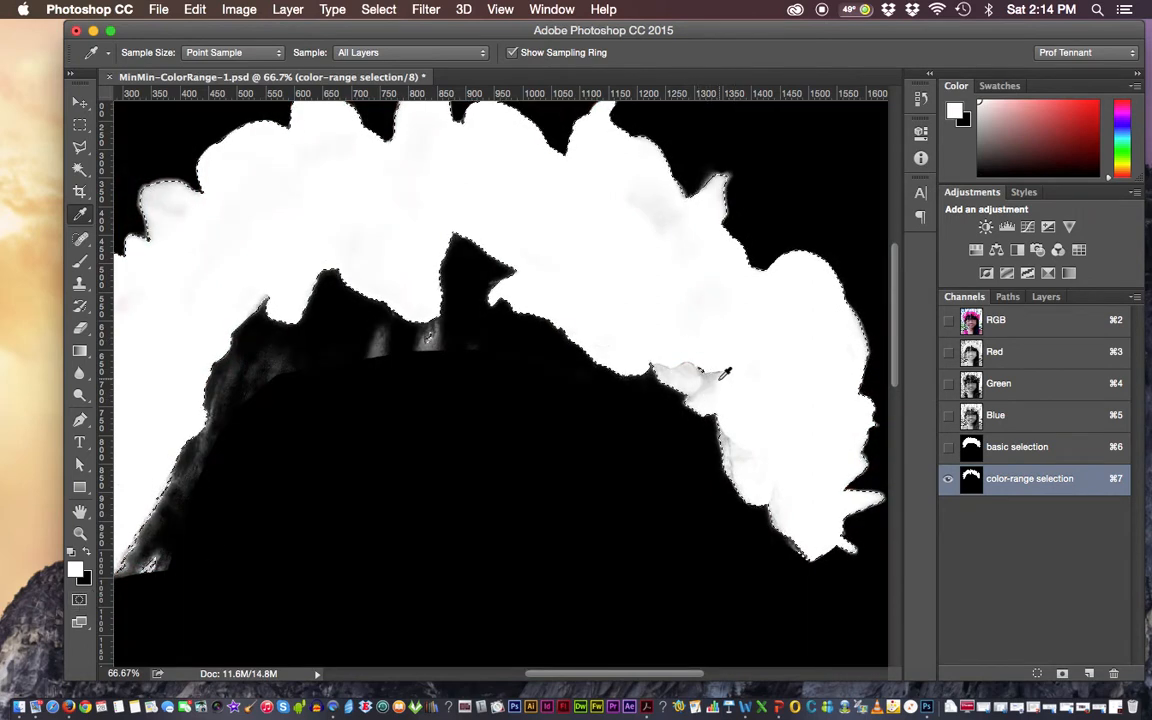
Deselect the flower crown selection and switch to the Rectangular Marquee tool.
{"action": "mouse_move", "coordinate": [686, 351]}
{"action": "left_mouse_down"}
{"action": "mouse_move", "coordinate": [659, 366]}
{"action": "mouse_move", "coordinate": [690, 385]}
{"action": "left_mouse_up"}
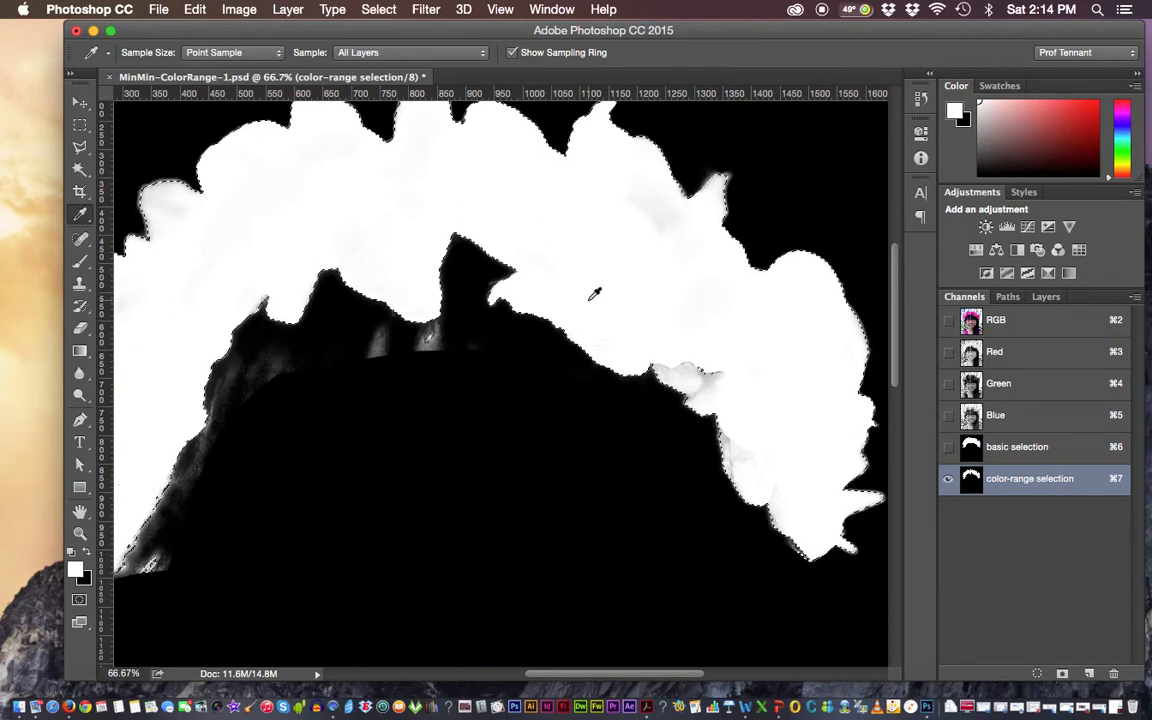
{"action": "left_click", "coordinate": [384, 10]}
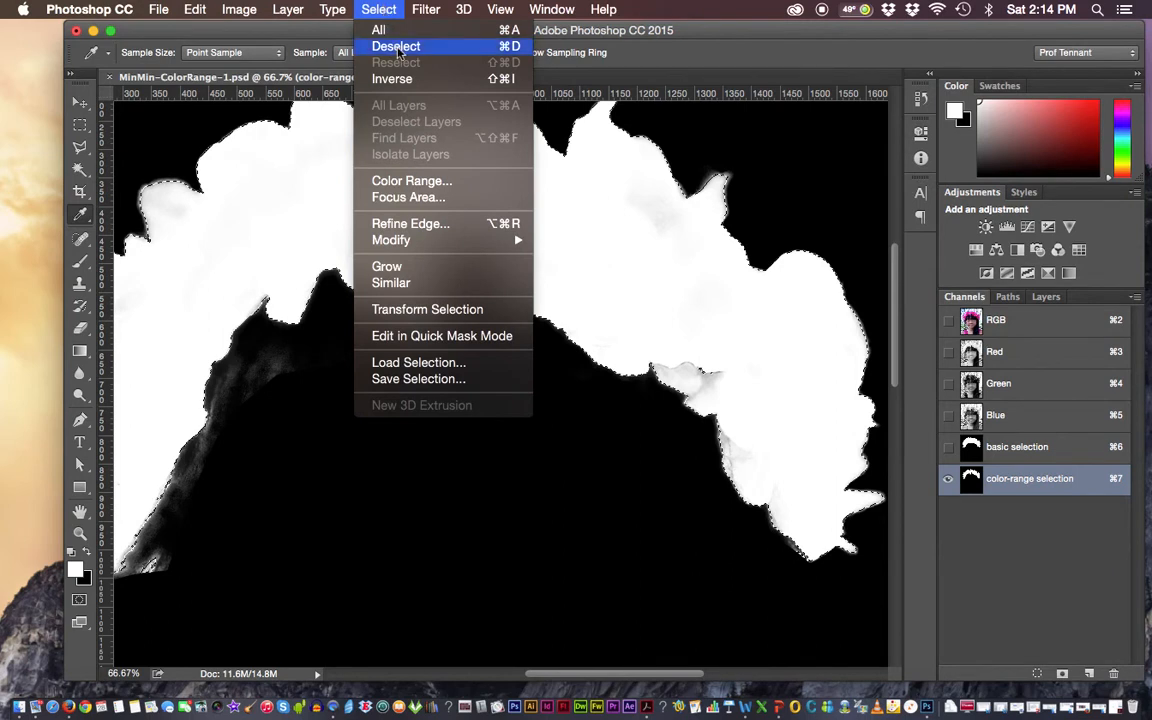
{"action": "left_click", "coordinate": [398, 46]}
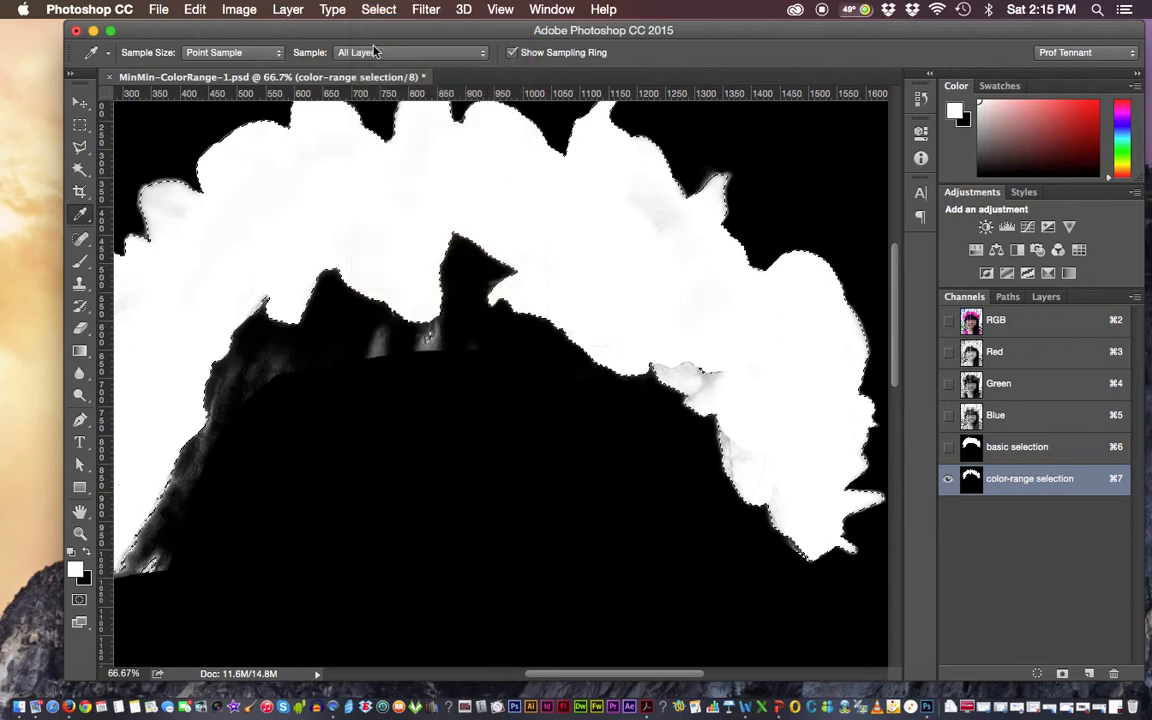
{"action": "left_click", "coordinate": [81, 125]}
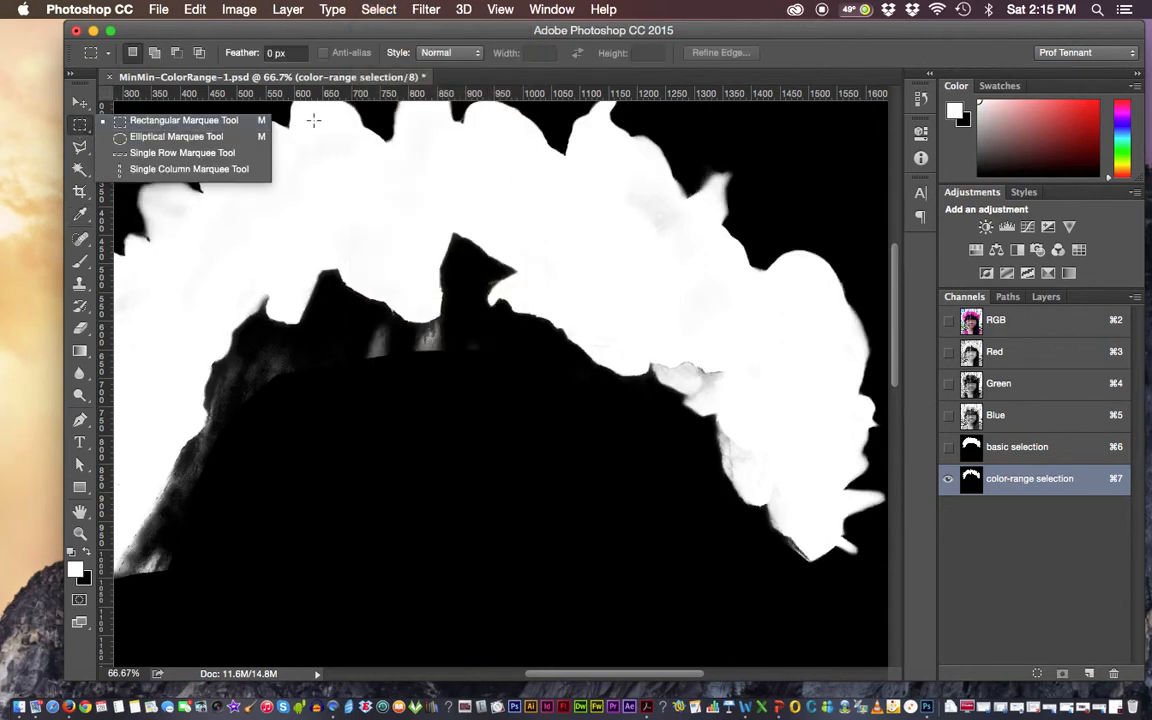
{"action": "left_click", "coordinate": [425, 10]}
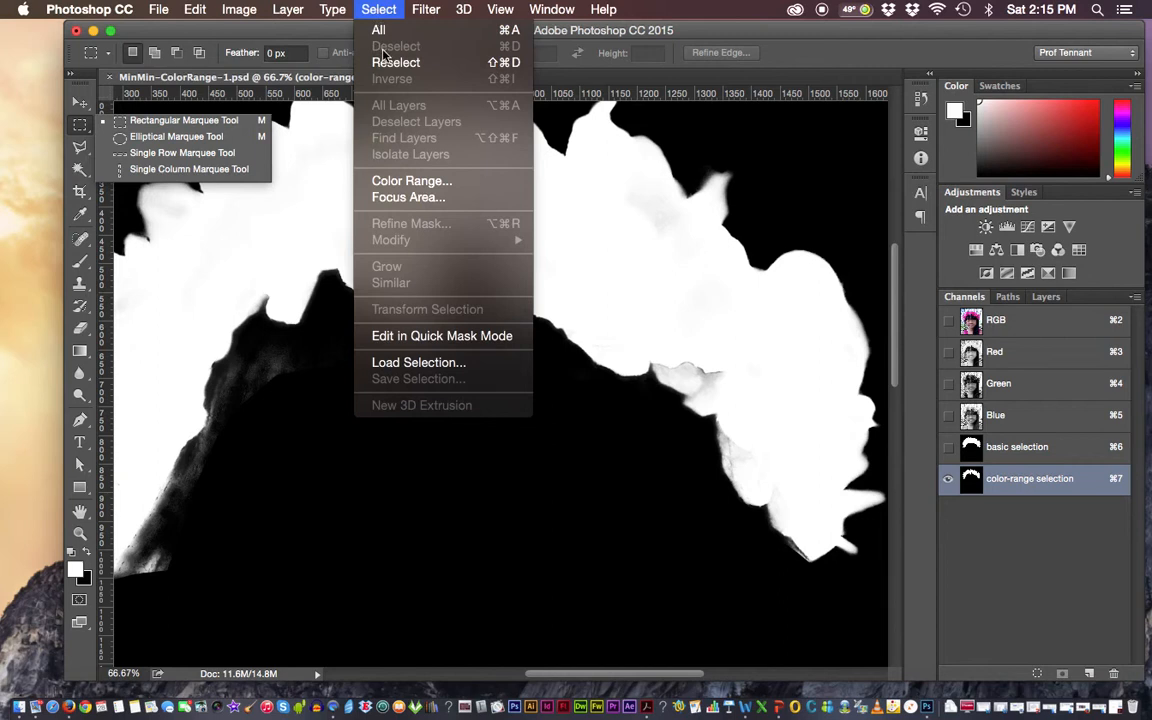
{"action": "left_click", "coordinate": [382, 10]}
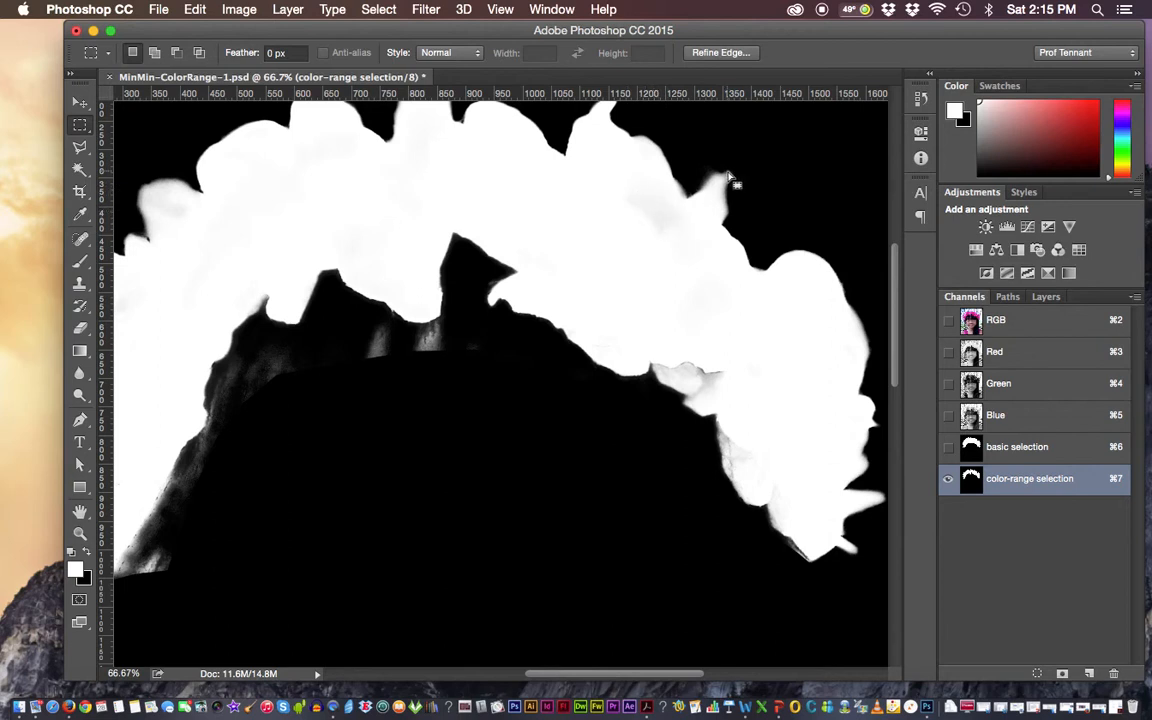
Compare the soft-edged petal tip in the color-range selection mask with the RGB photo at 200%, ending on the mask.
{"action": "key", "text": "super+equal"}
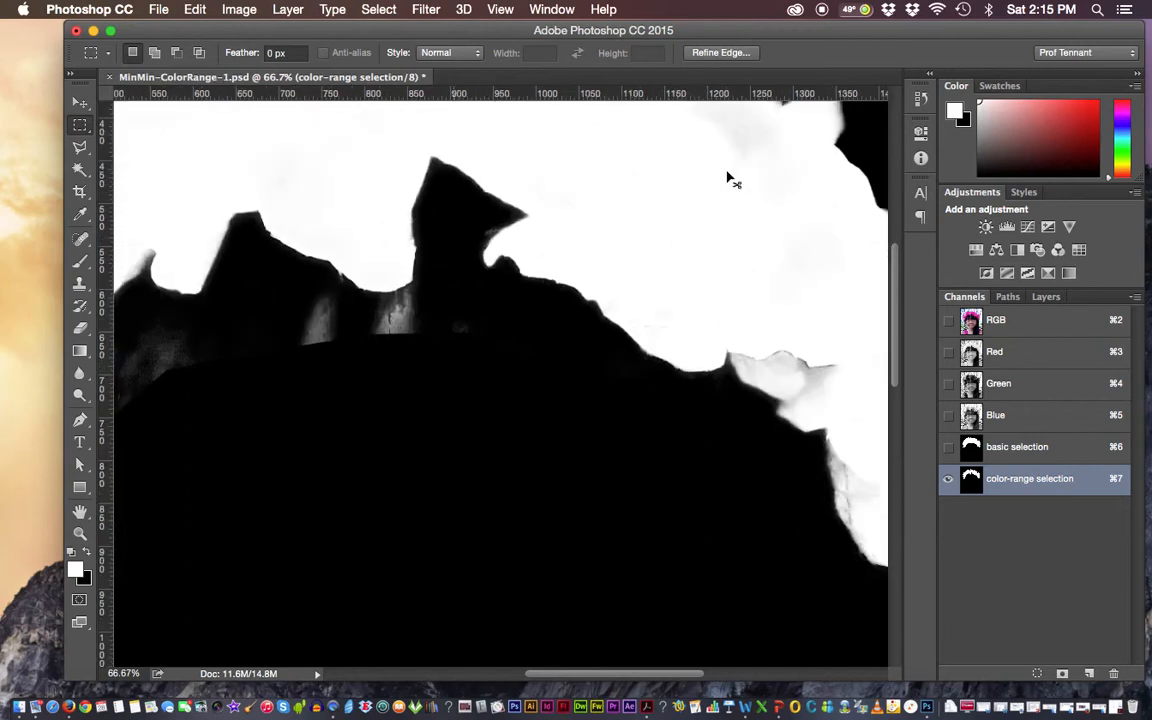
{"action": "key", "text": "super+equal"}
{"action": "left_click_drag", "start_coordinate": [818, 121], "coordinate": [480, 575]}
{"action": "left_click_drag", "start_coordinate": [759, 286], "coordinate": [483, 358]}
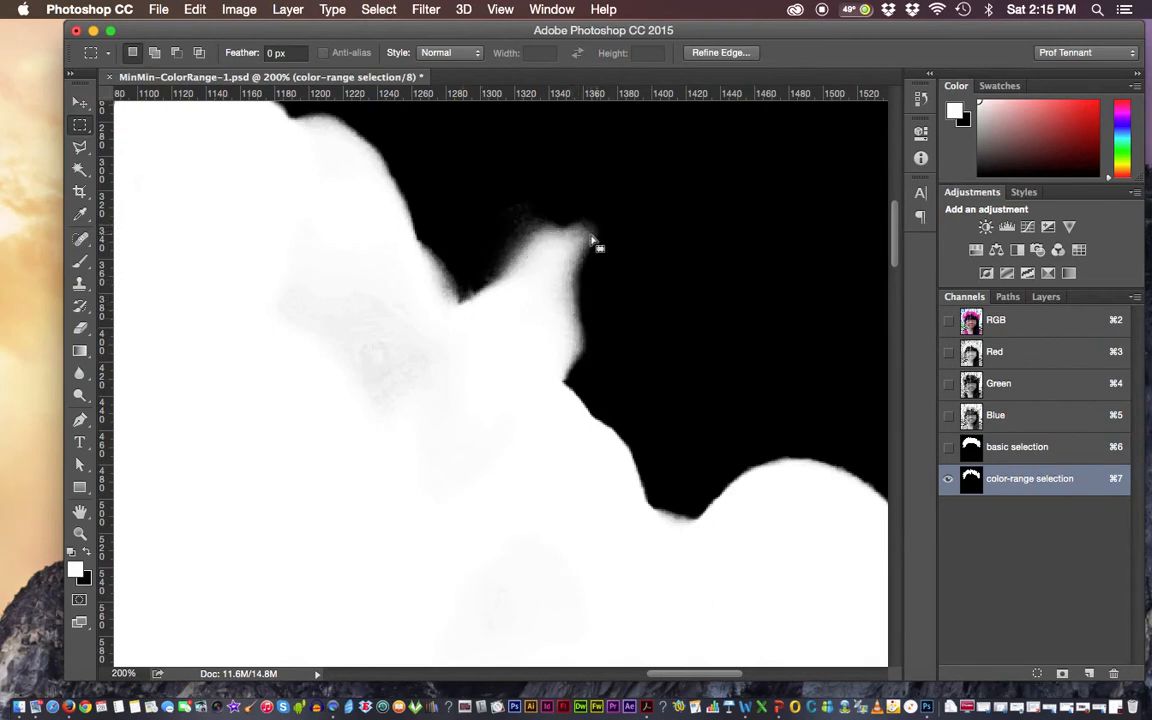
{"action": "left_click", "coordinate": [1000, 320]}
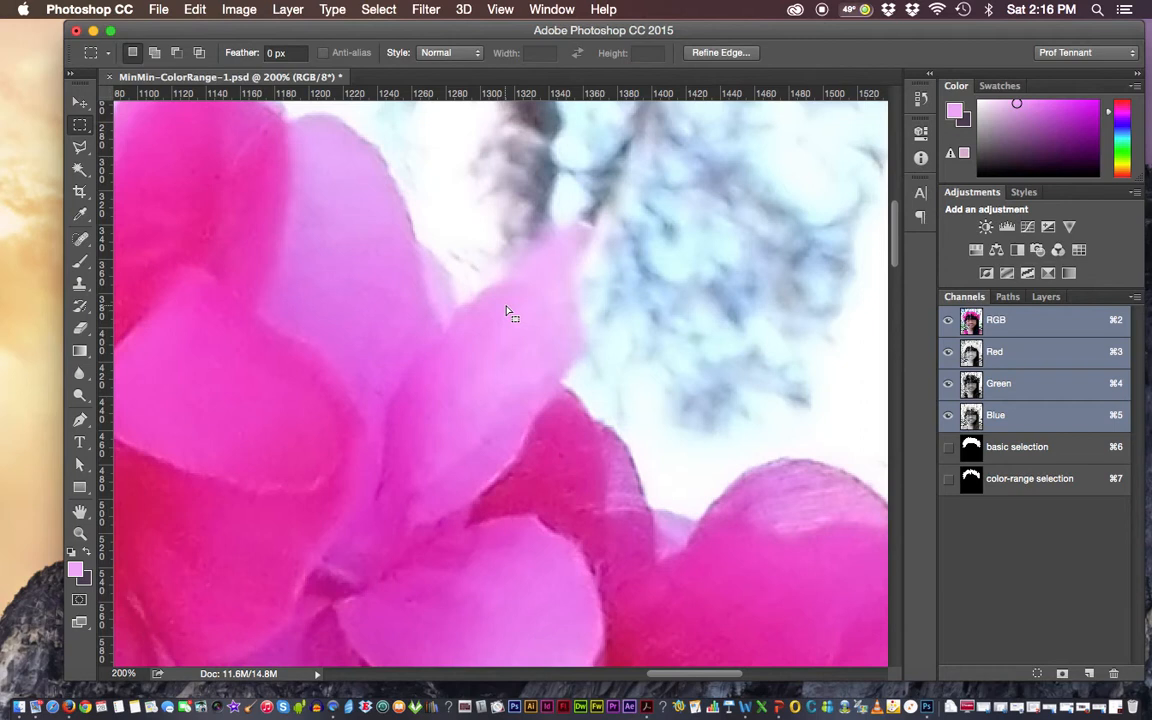
{"action": "left_click", "coordinate": [1043, 485]}
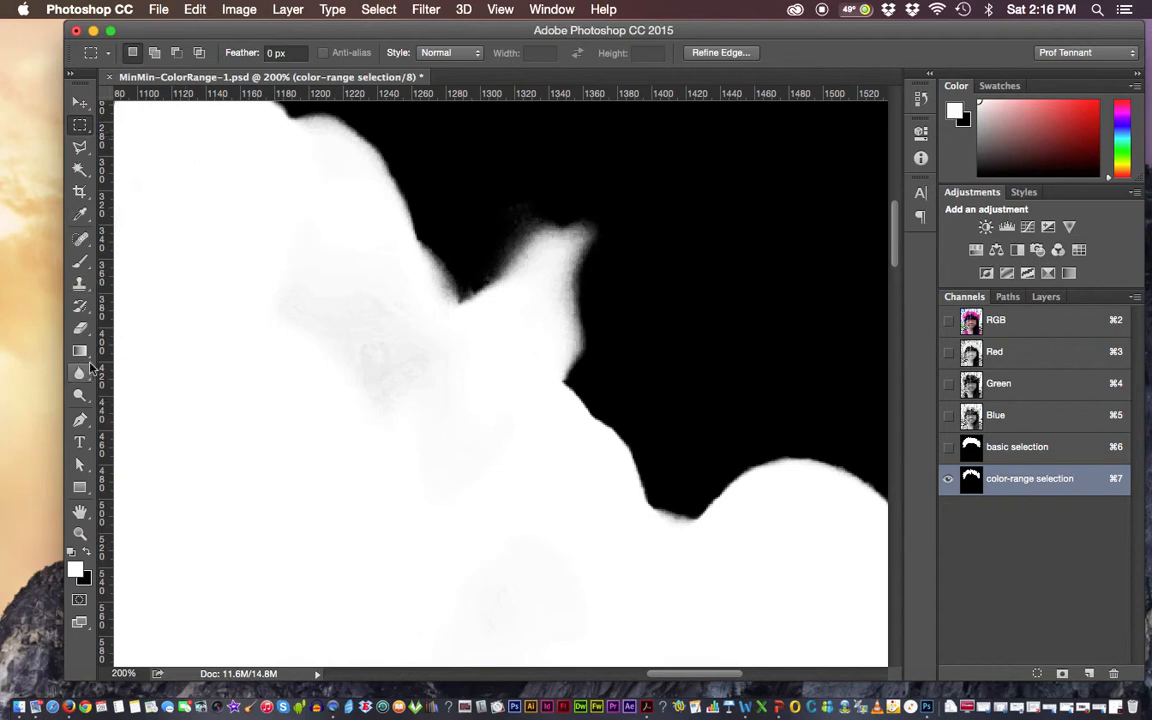
Set up the Brush tool with Overlay blending mode and 100% opacity.
{"action": "left_click", "coordinate": [82, 261]}
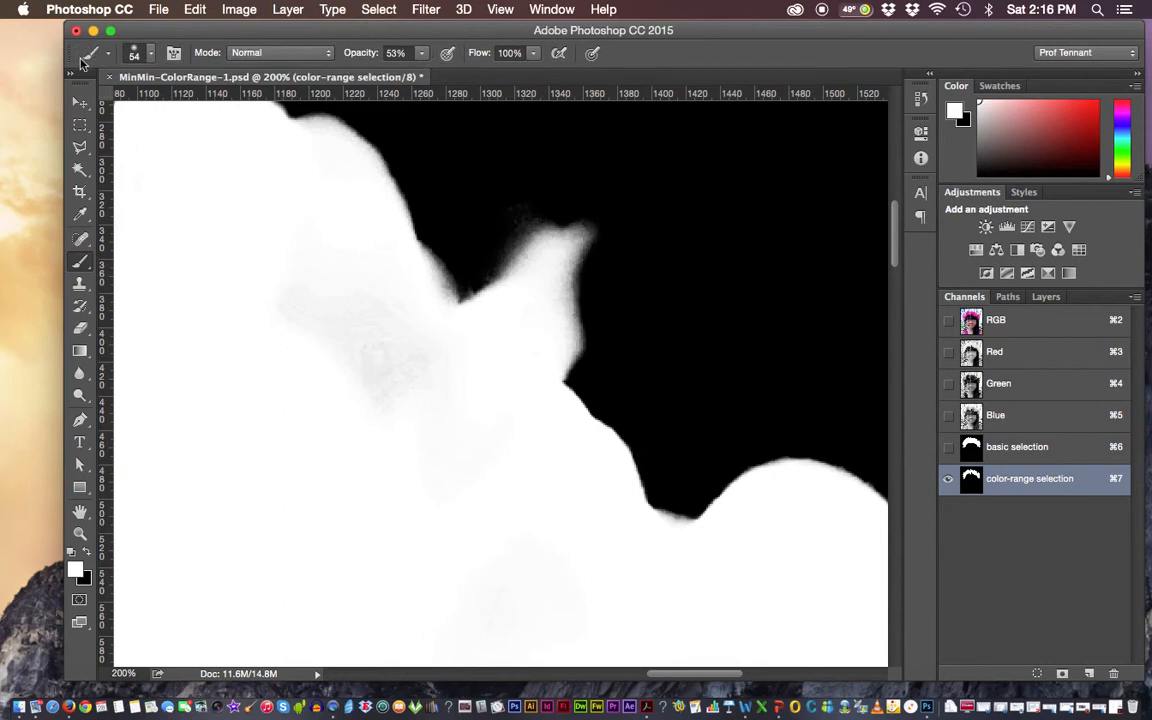
{"action": "left_click", "coordinate": [151, 60]}
{"action": "left_click", "coordinate": [150, 60]}
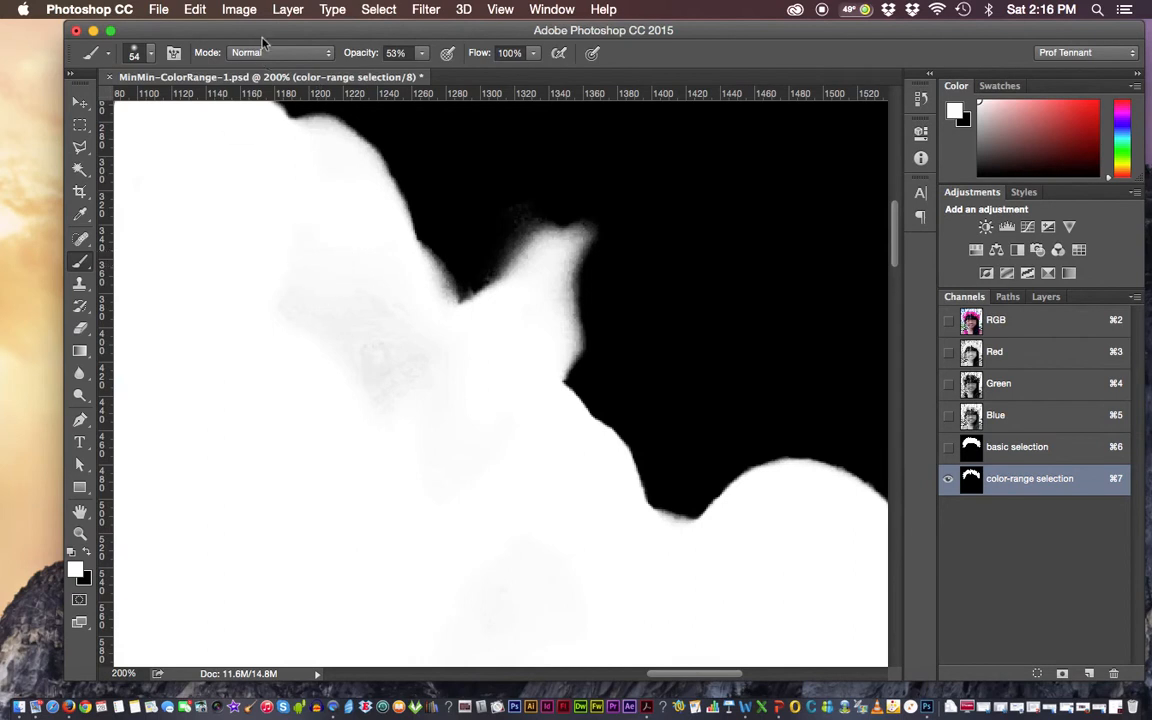
{"action": "left_click", "coordinate": [326, 56]}
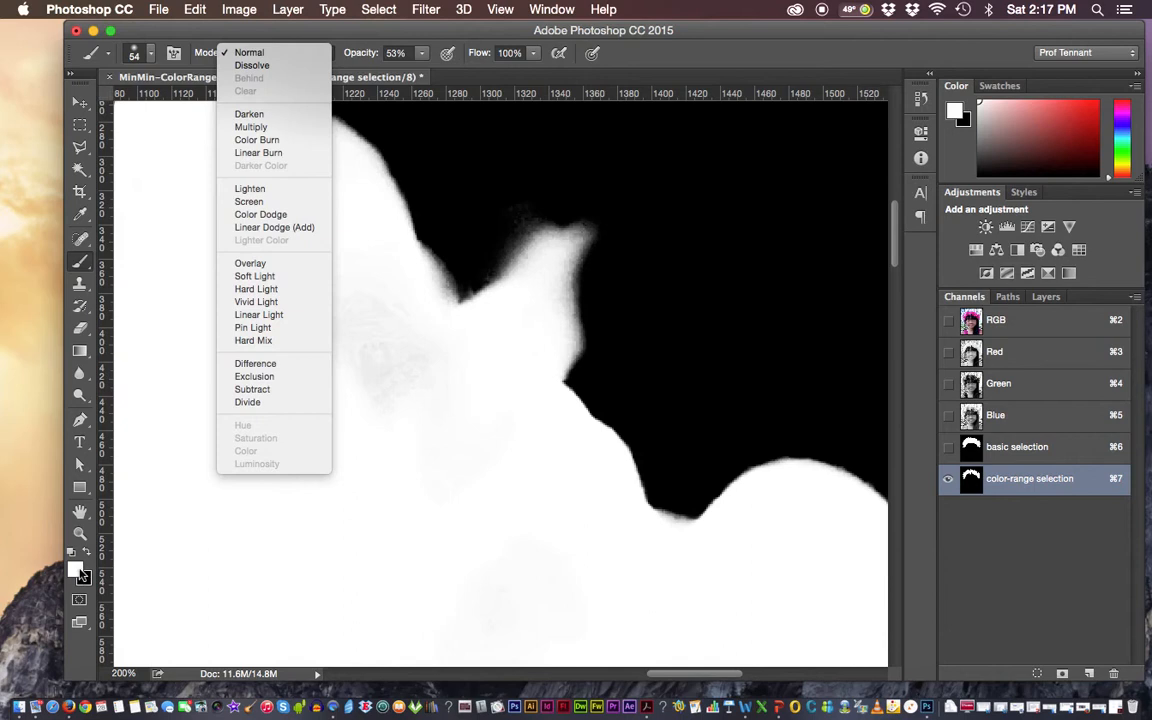
{"action": "left_click", "coordinate": [250, 263]}
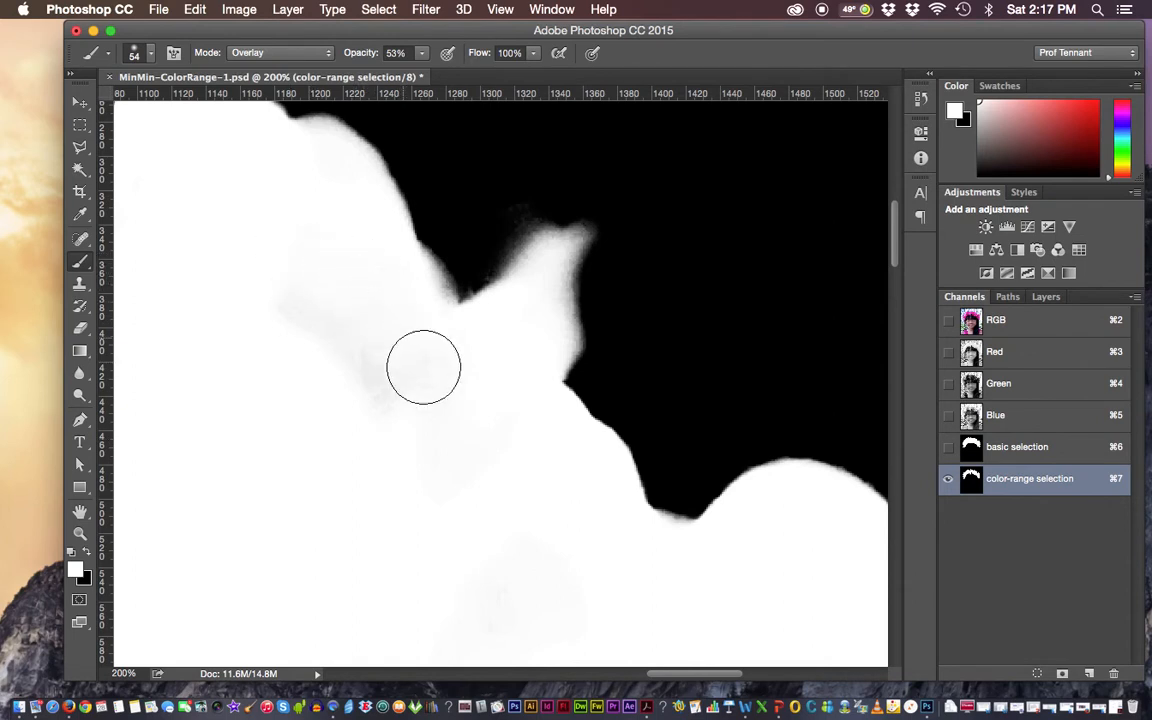
{"action": "left_click", "coordinate": [420, 54]}
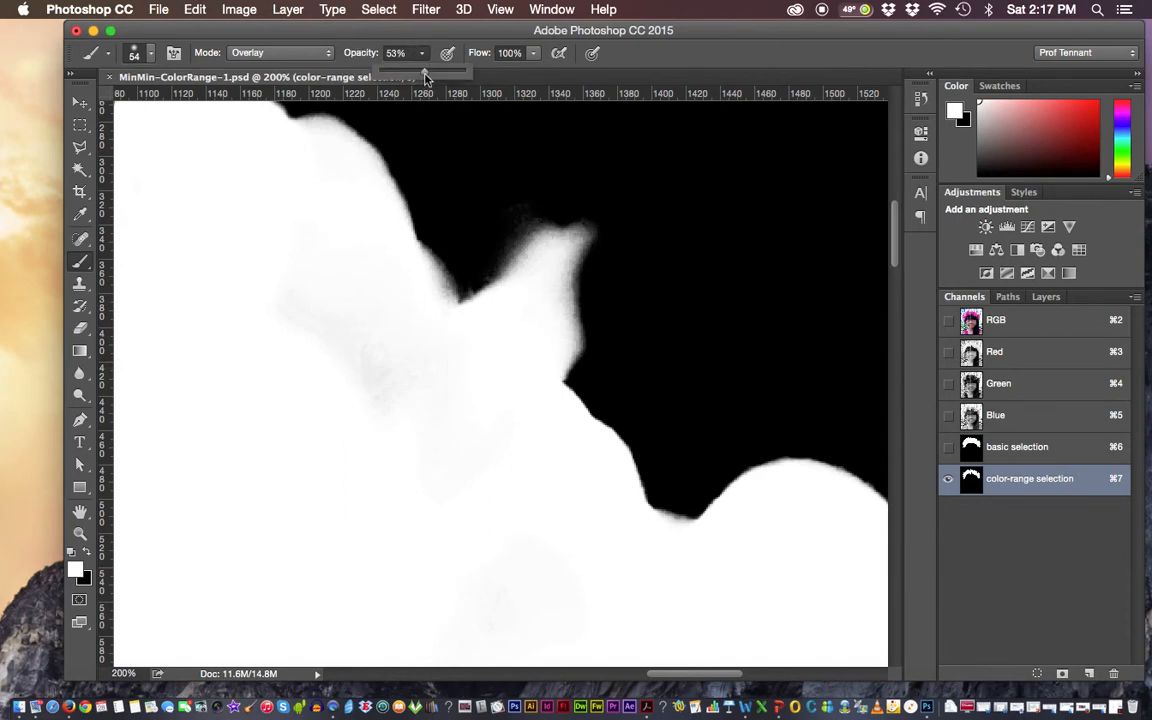
{"action": "left_click_drag", "start_coordinate": [425, 75], "coordinate": [481, 72]}
Paint white over the light gray patches inside the flower area beside the soft-edged petal in the color-range selection mask.
{"action": "key", "text": "super+plus"}
{"action": "key", "text": "super+plus"}
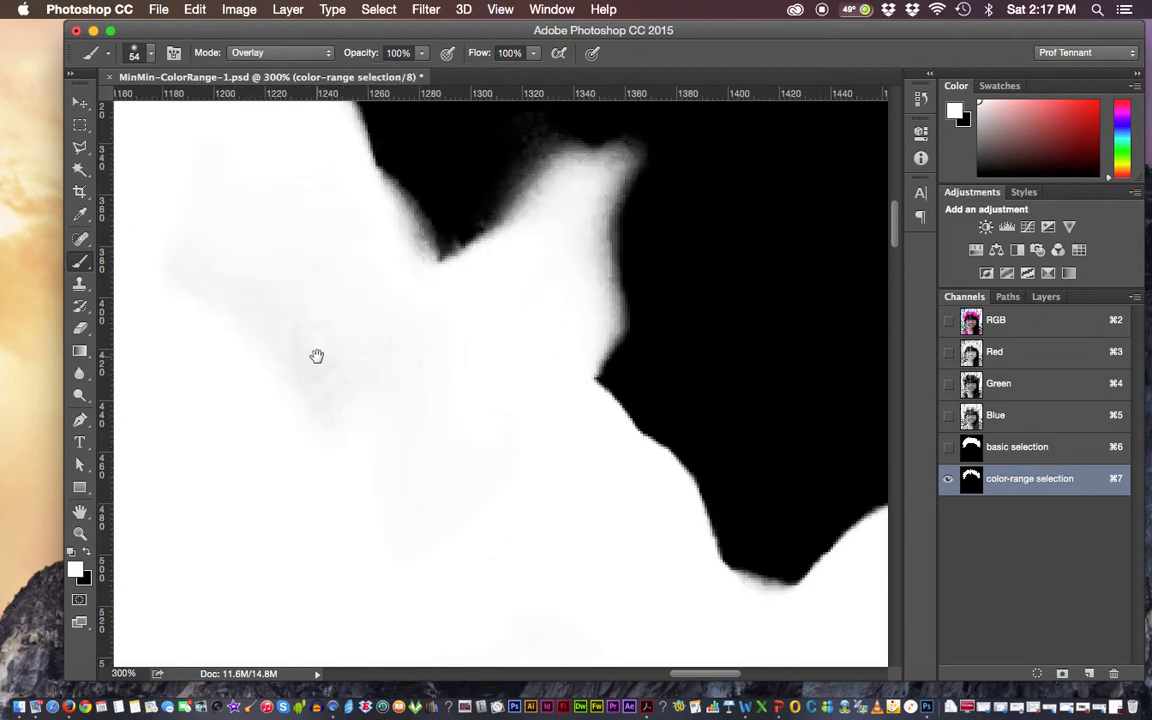
{"action": "left_click_drag", "start_coordinate": [443, 384], "coordinate": [538, 394]}
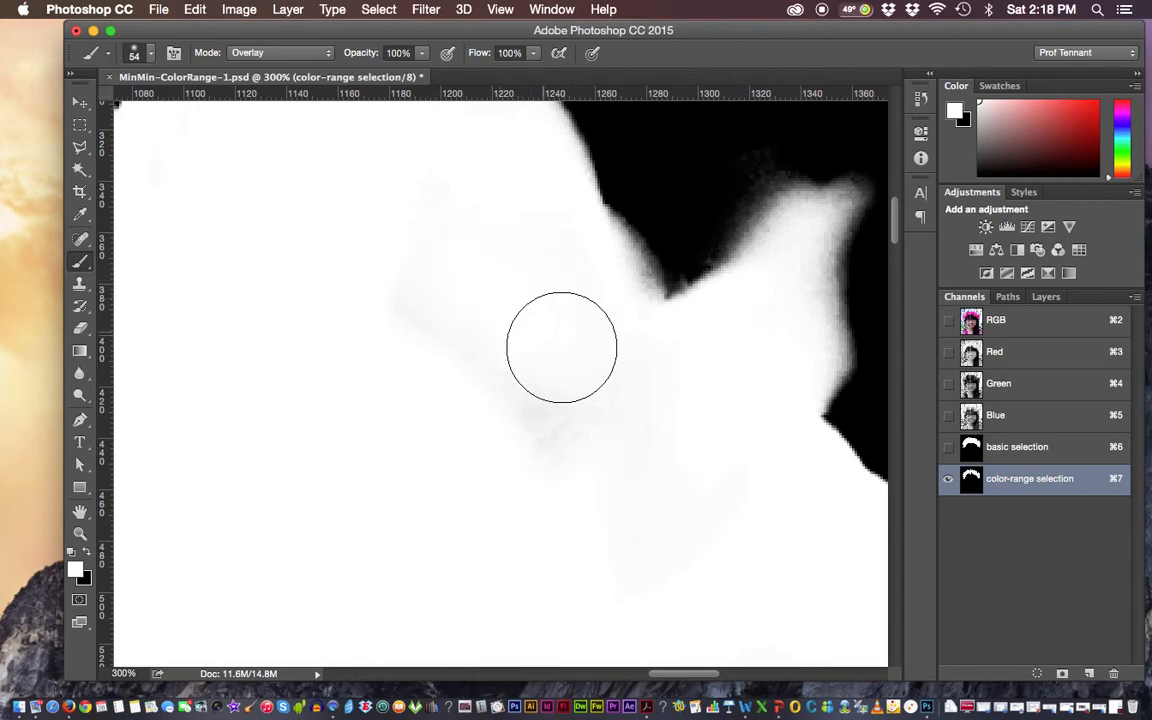
{"action": "mouse_move", "coordinate": [611, 379]}
{"action": "left_mouse_down"}
{"action": "mouse_move", "coordinate": [607, 417]}
{"action": "mouse_move", "coordinate": [471, 360]}
{"action": "mouse_move", "coordinate": [432, 298]}
{"action": "mouse_move", "coordinate": [452, 331]}
{"action": "left_mouse_up"}
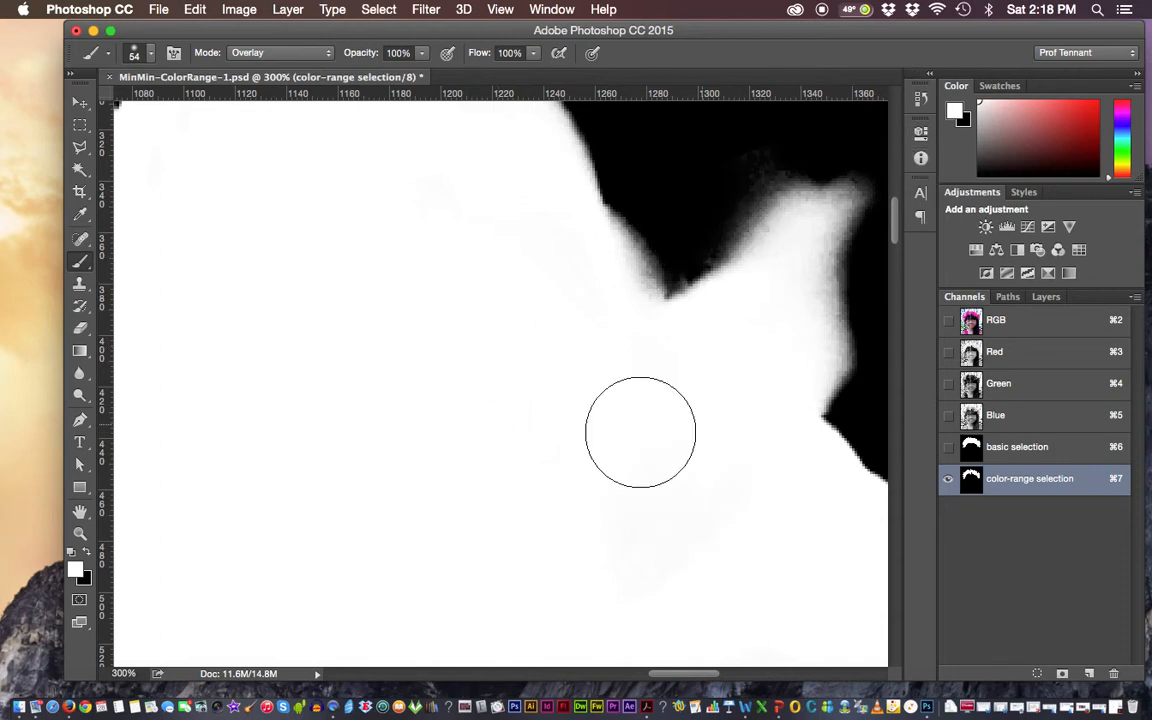
Open the Info panel for reading the gray values of the color-range selection mask.
{"action": "left_click", "coordinate": [922, 160]}
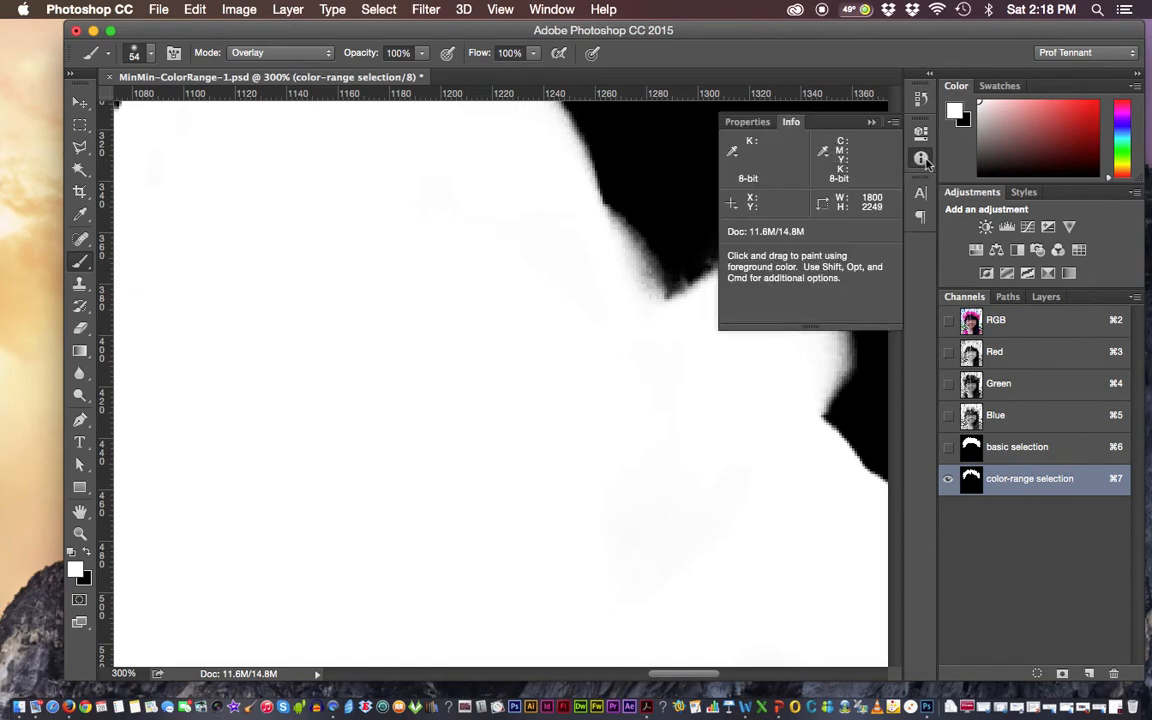
{"action": "left_click", "coordinate": [551, 10]}
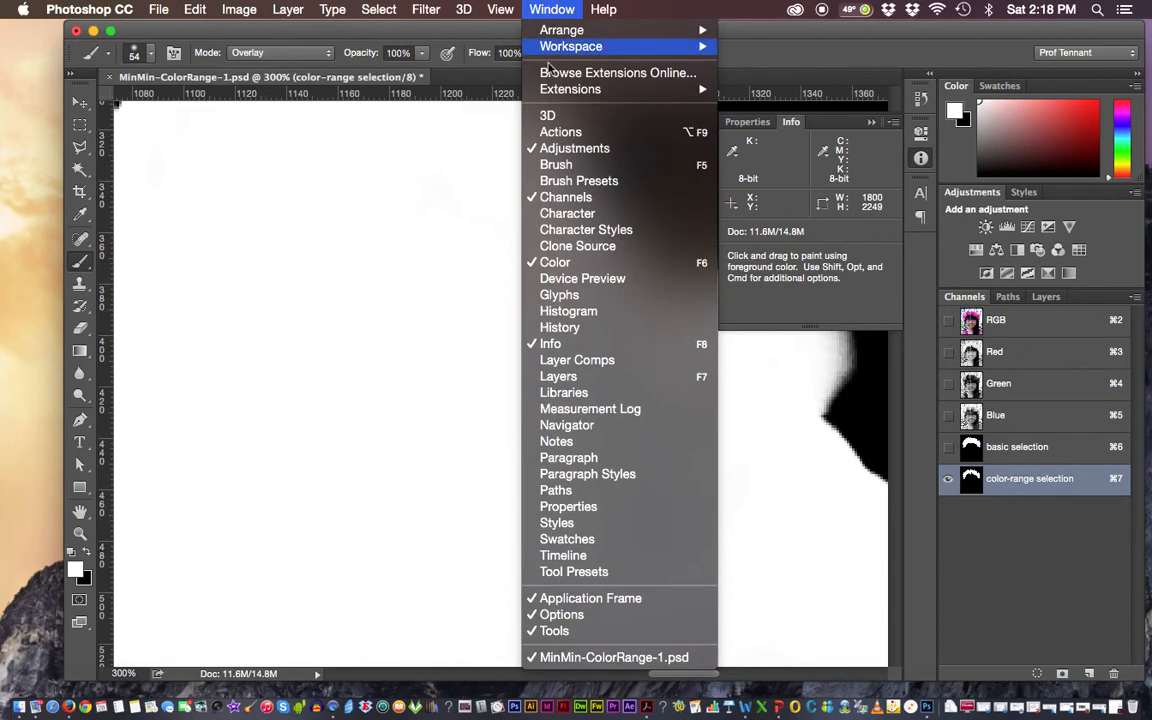
{"action": "left_click", "coordinate": [425, 331]}
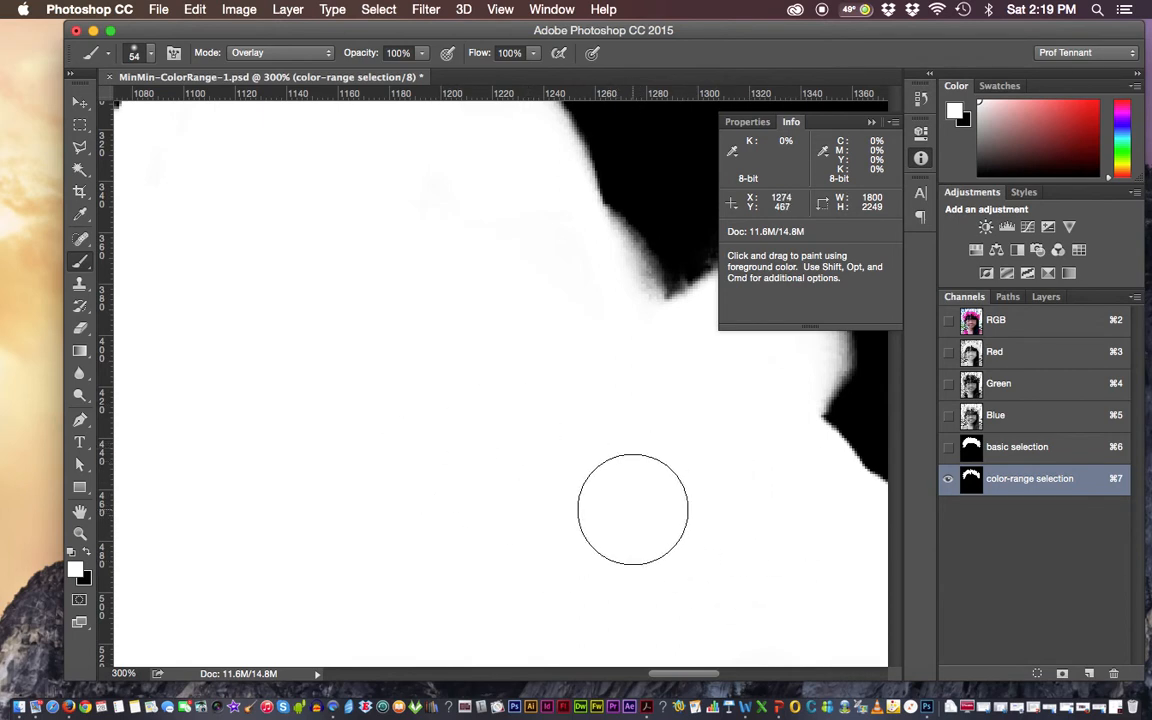
Paint white over the light gray petal patch on the lower inner edge of the crown's right half in the mask.
{"action": "key", "text": "super"}
{"action": "key", "text": "super+0"}
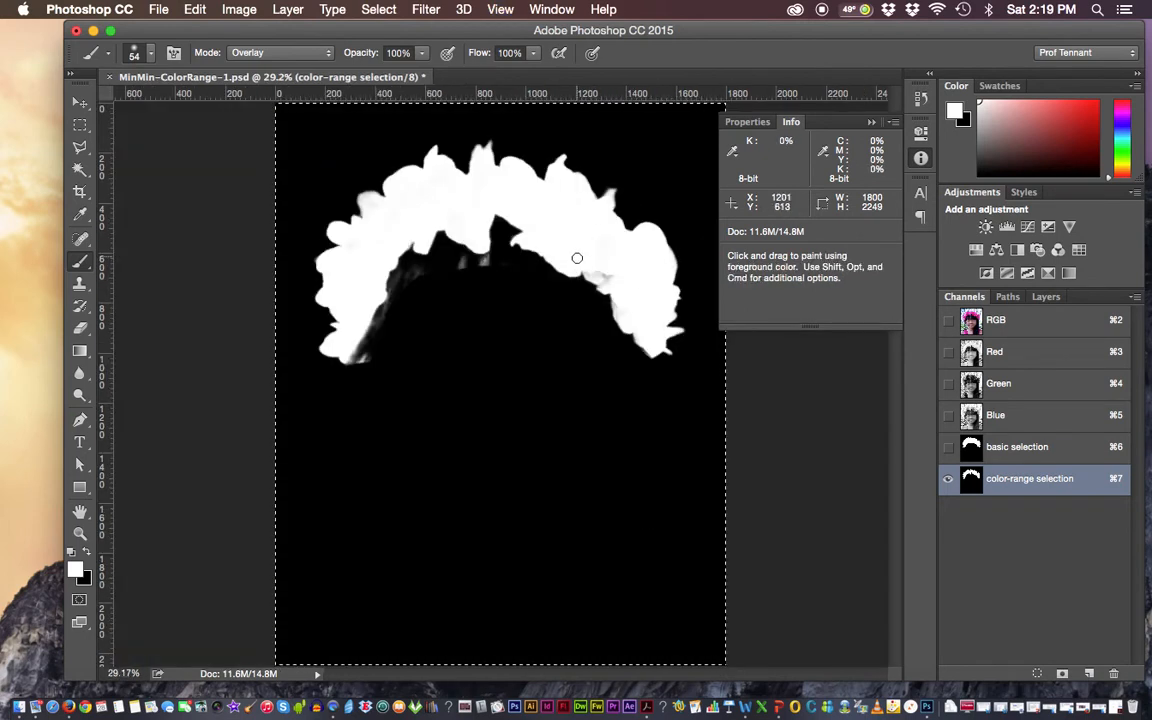
{"action": "key", "text": "super+equal"}
{"action": "key", "text": "super+equal"}
{"action": "key", "text": "super+equal"}
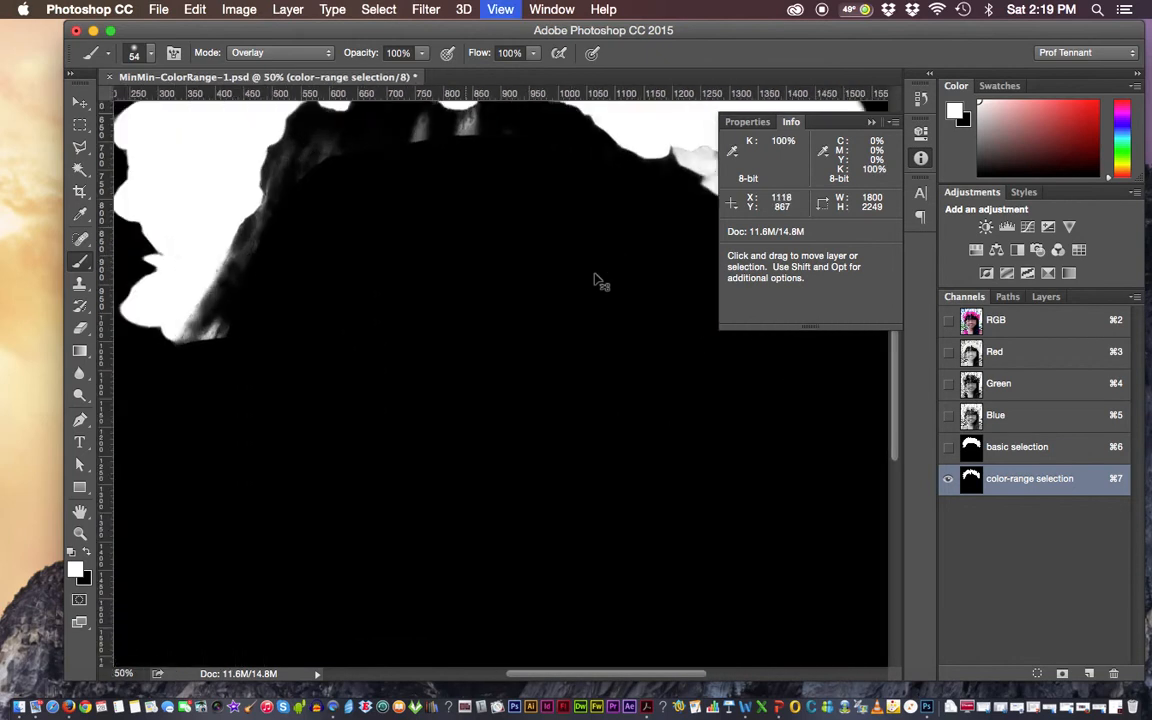
{"action": "left_click_drag", "start_coordinate": [628, 215], "coordinate": [489, 452]}
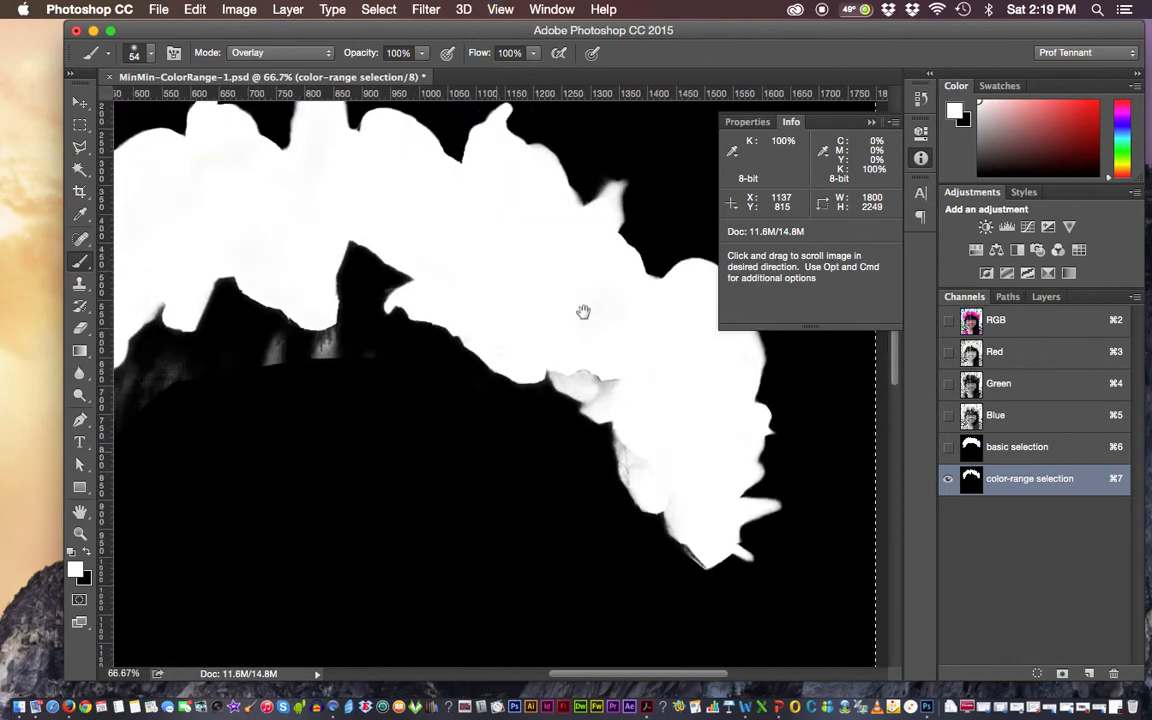
{"action": "key", "text": "super+equal"}
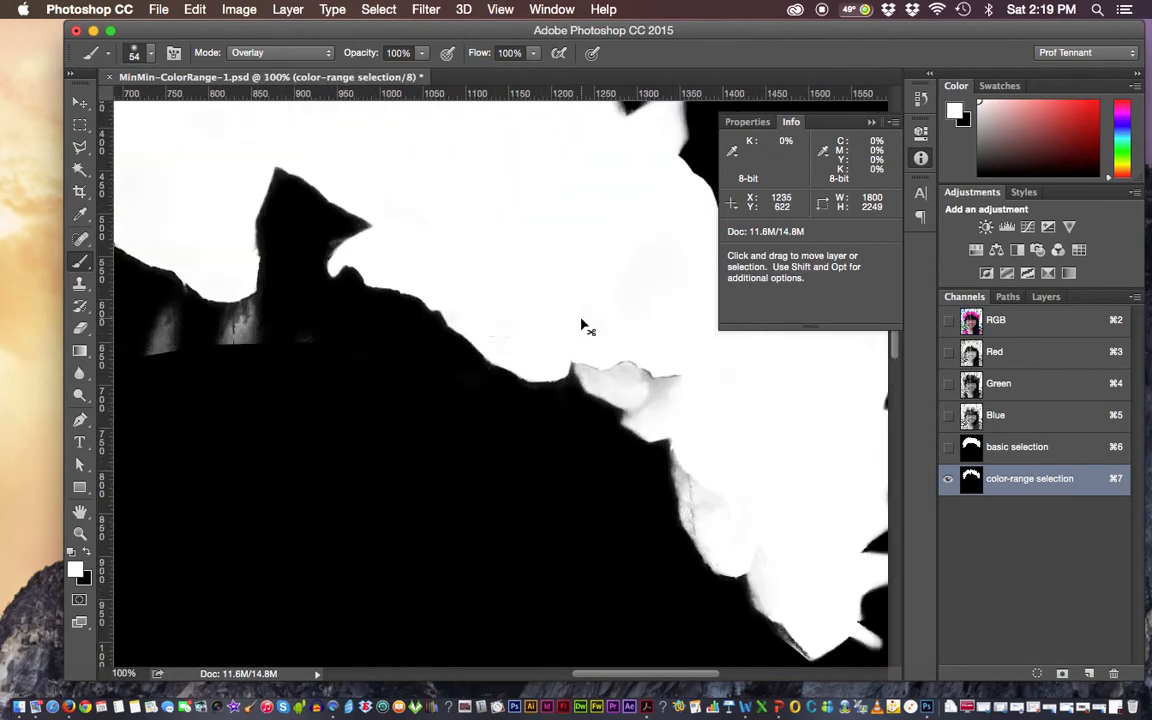
{"action": "key", "text": "super+equal"}
{"action": "left_click_drag", "start_coordinate": [581, 327], "coordinate": [472, 410]}
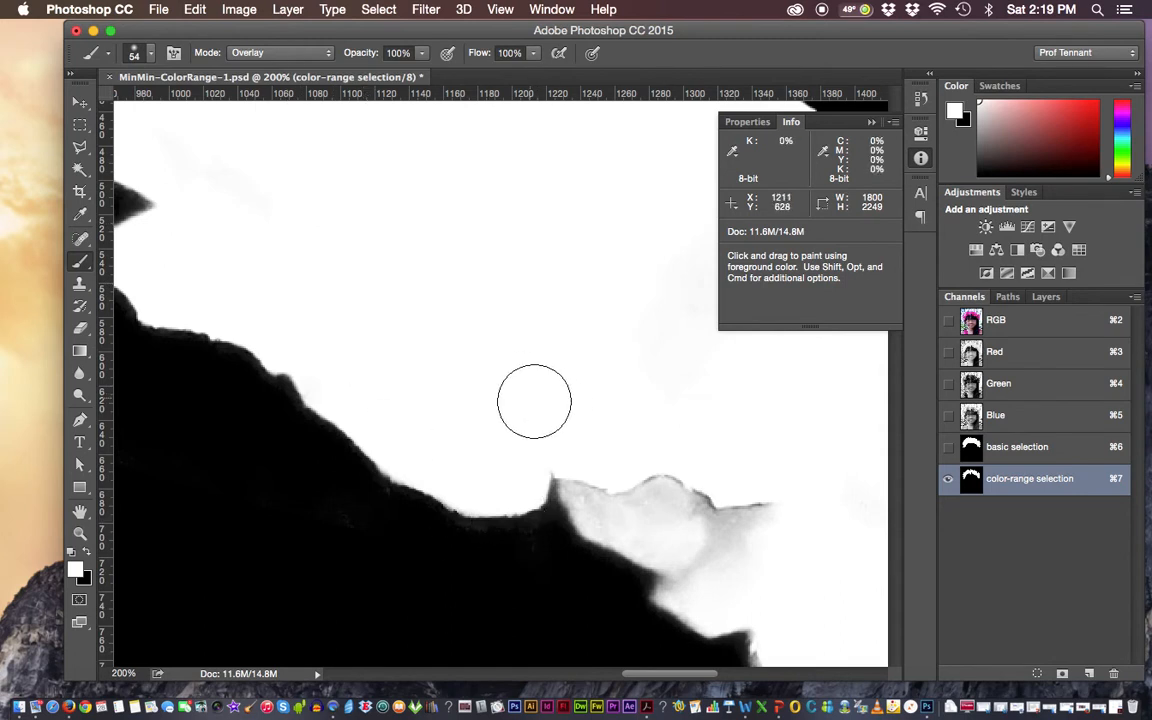
{"action": "mouse_move", "coordinate": [613, 475]}
{"action": "left_mouse_down"}
{"action": "mouse_move", "coordinate": [764, 512]}
{"action": "mouse_move", "coordinate": [730, 553]}
{"action": "mouse_move", "coordinate": [726, 504]}
{"action": "left_mouse_up"}
Brush white repeatedly over the soft gray edge at the notch beside the blurry petal tip, working at 500% zoom.
{"action": "key", "text": "space"}
{"action": "mouse_move", "coordinate": [499, 394]}
{"action": "left_mouse_down"}
{"action": "mouse_move", "coordinate": [393, 464]}
{"action": "mouse_move", "coordinate": [442, 345]}
{"action": "mouse_move", "coordinate": [404, 316]}
{"action": "mouse_move", "coordinate": [378, 257]}
{"action": "mouse_move", "coordinate": [411, 257]}
{"action": "left_mouse_up"}
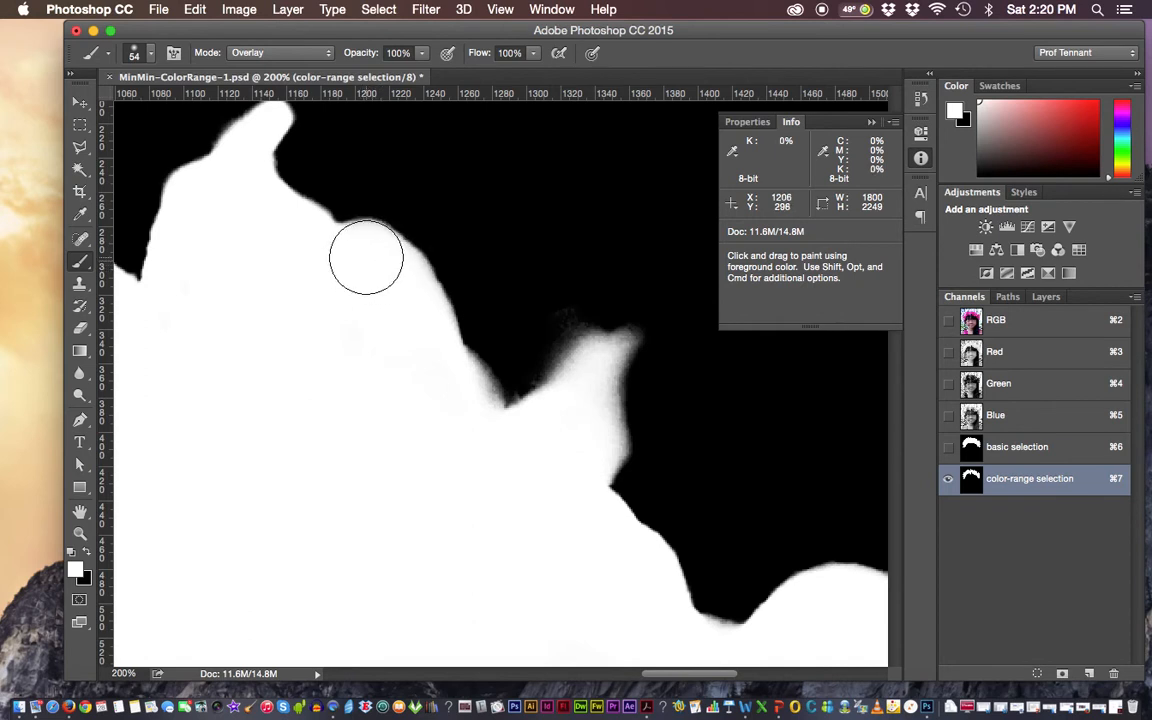
{"action": "key", "text": "super+equal"}
{"action": "key", "text": "super+equal"}
{"action": "key", "text": "super+equal"}
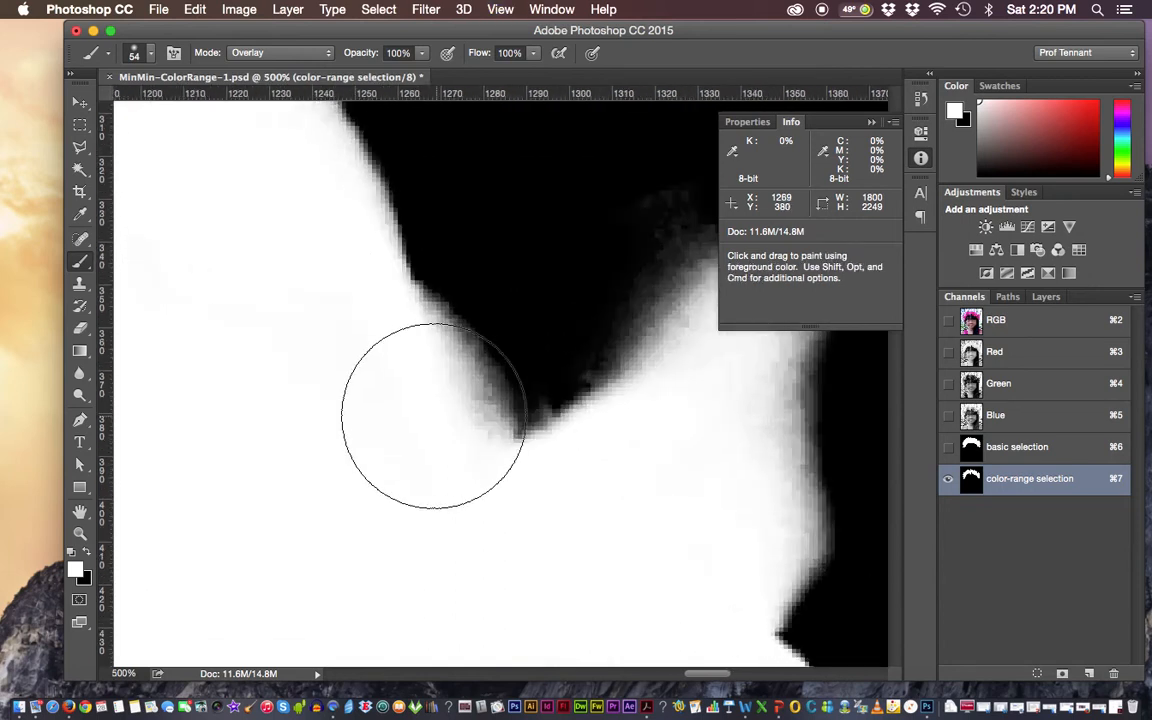
{"action": "mouse_move", "coordinate": [393, 434]}
{"action": "left_mouse_down"}
{"action": "mouse_move", "coordinate": [520, 339]}
{"action": "mouse_move", "coordinate": [578, 277]}
{"action": "left_mouse_up"}
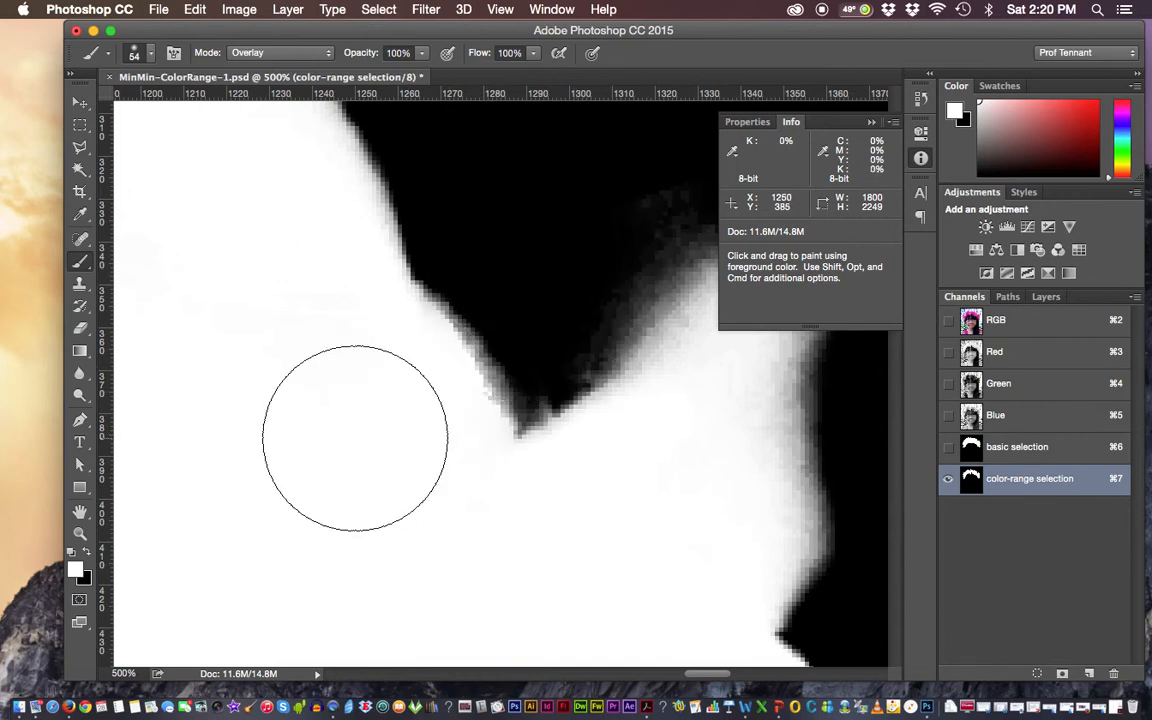
{"action": "mouse_move", "coordinate": [535, 300]}
{"action": "left_mouse_down"}
{"action": "mouse_move", "coordinate": [412, 404]}
{"action": "mouse_move", "coordinate": [582, 273]}
{"action": "mouse_move", "coordinate": [477, 343]}
{"action": "mouse_move", "coordinate": [514, 307]}
{"action": "left_mouse_up"}
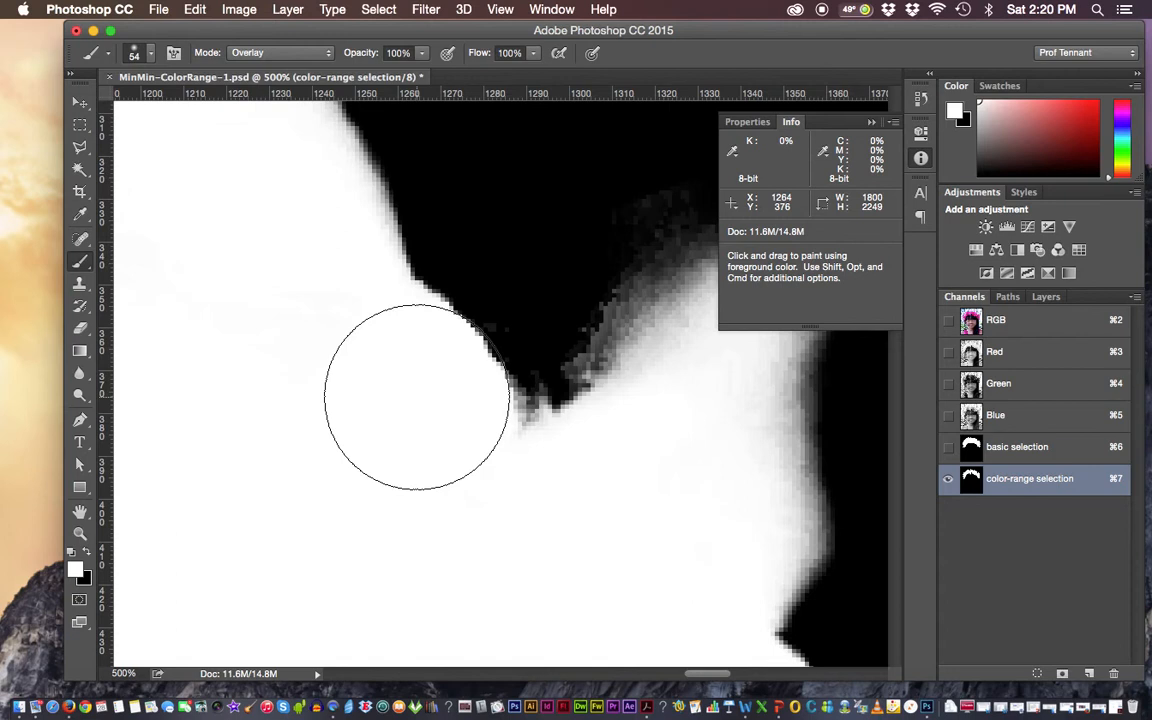
Step back through the last several white brush strokes on the notch edge beside the blurry petal tip.
{"action": "key", "text": "super"}
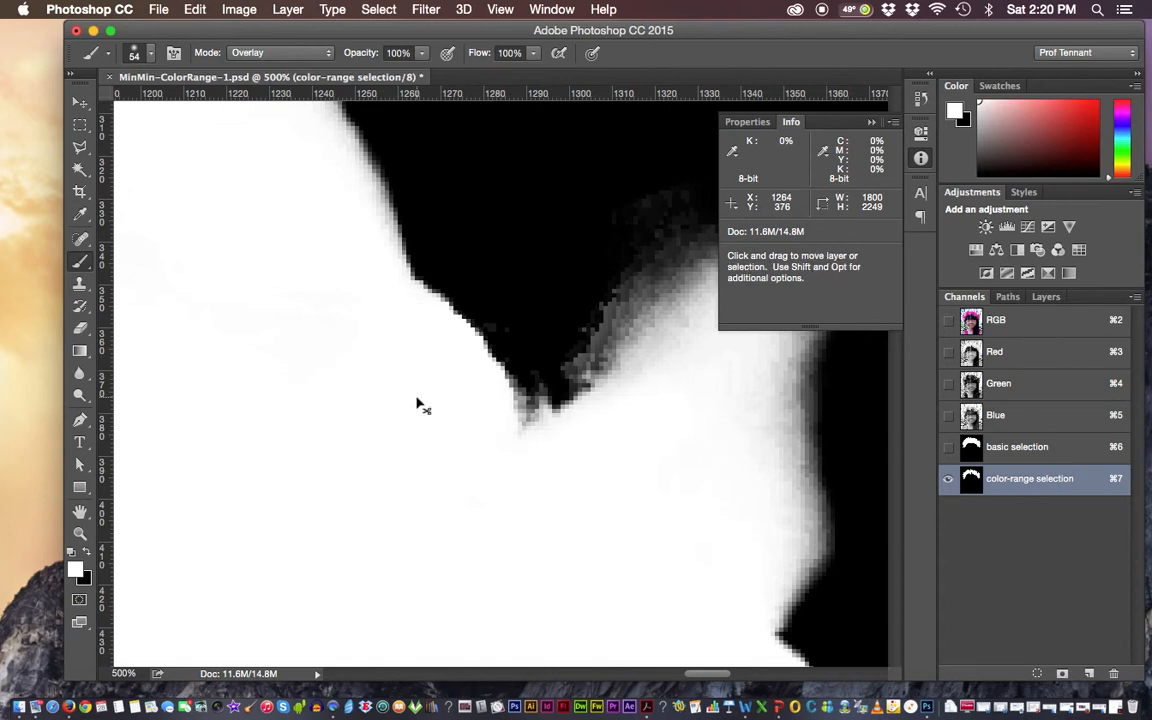
{"action": "key", "text": "super"}
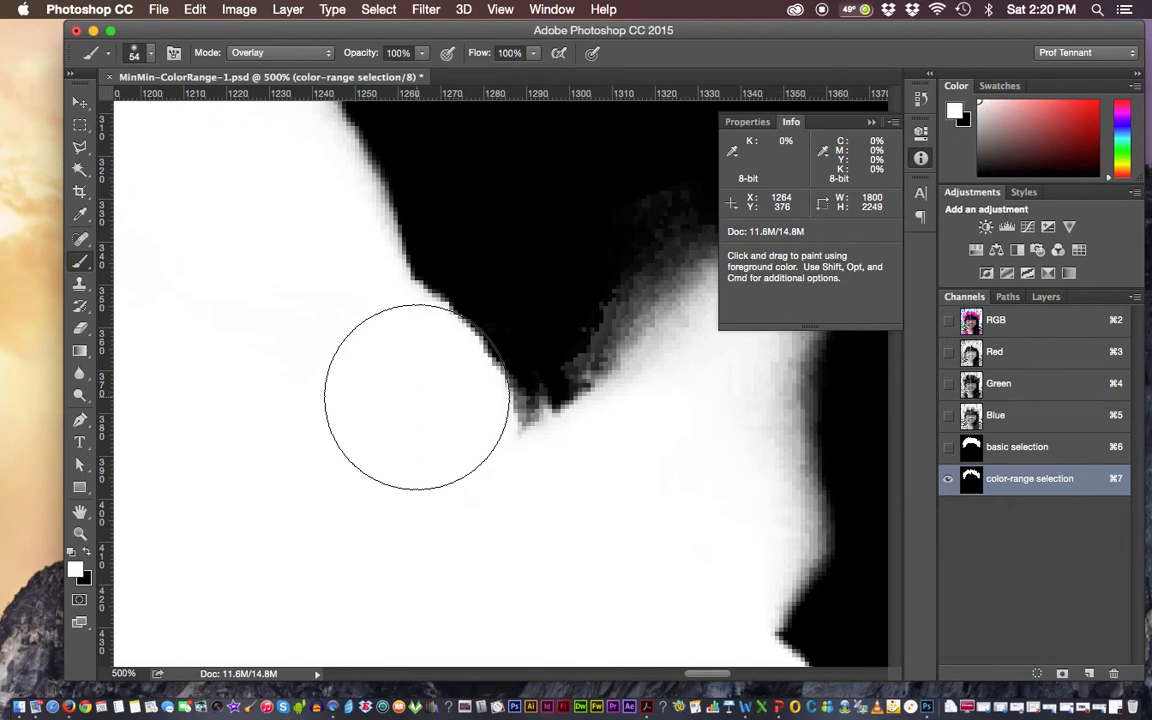
{"action": "key", "text": "super"}
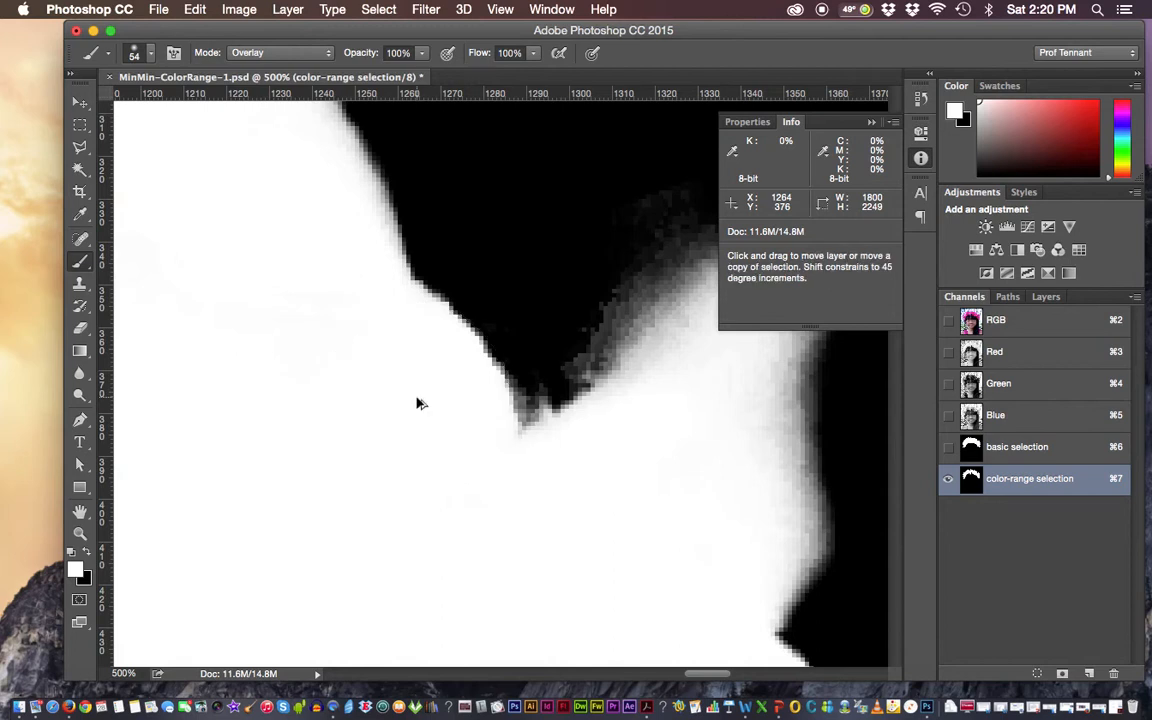
{"action": "key", "text": "super+alt+z"}
{"action": "key", "text": "super+alt+z"}
{"action": "key", "text": "super+alt+z"}
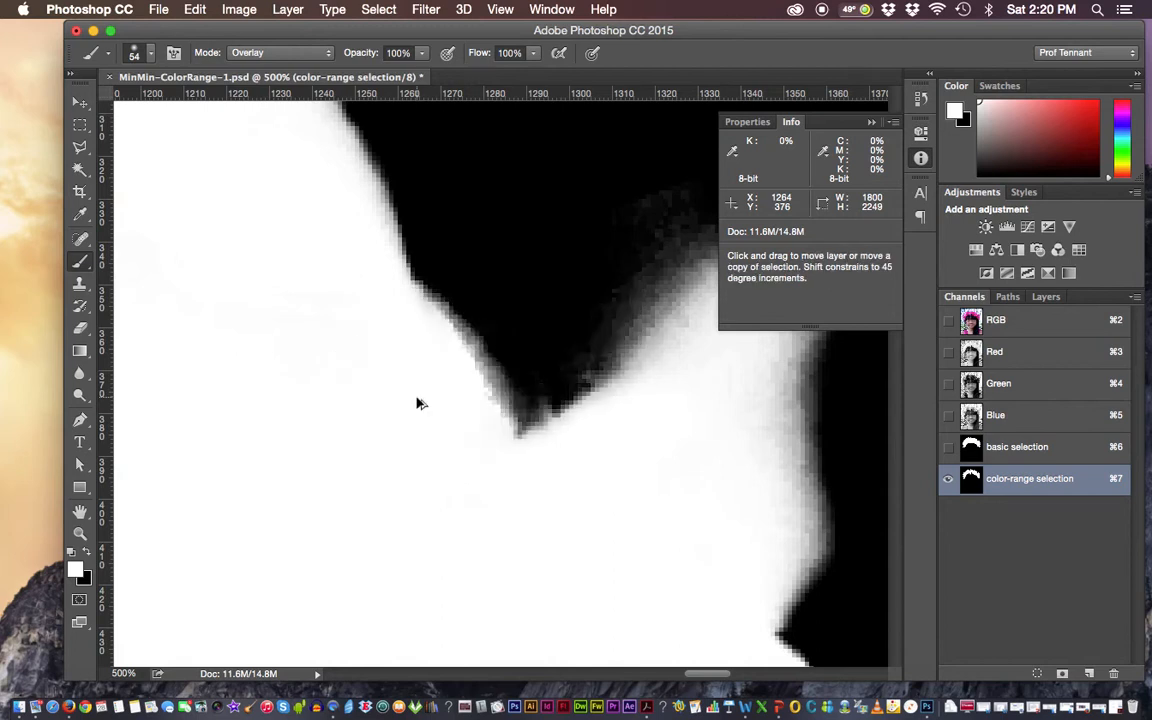
{"action": "key", "text": "super+alt+z"}
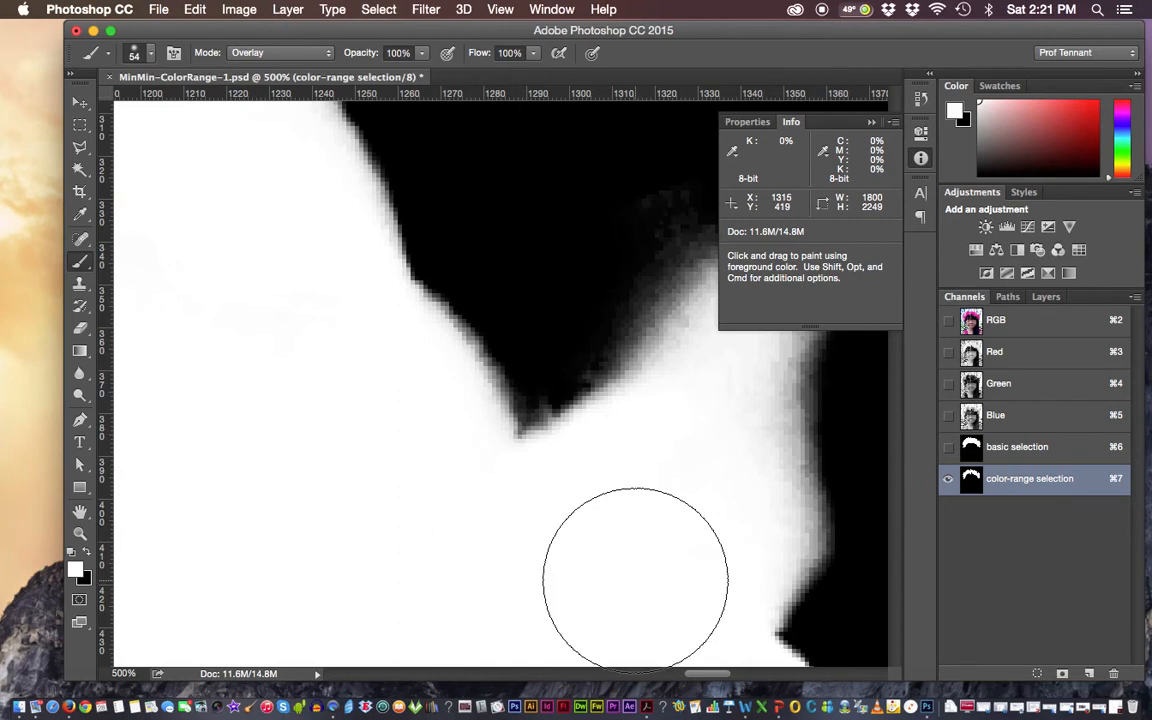
Examine the whole mask, and at 100% the crown's upper petals, for gray areas that still need painting.
{"action": "key", "text": "super+minus"}
{"action": "key", "text": "super+minus"}
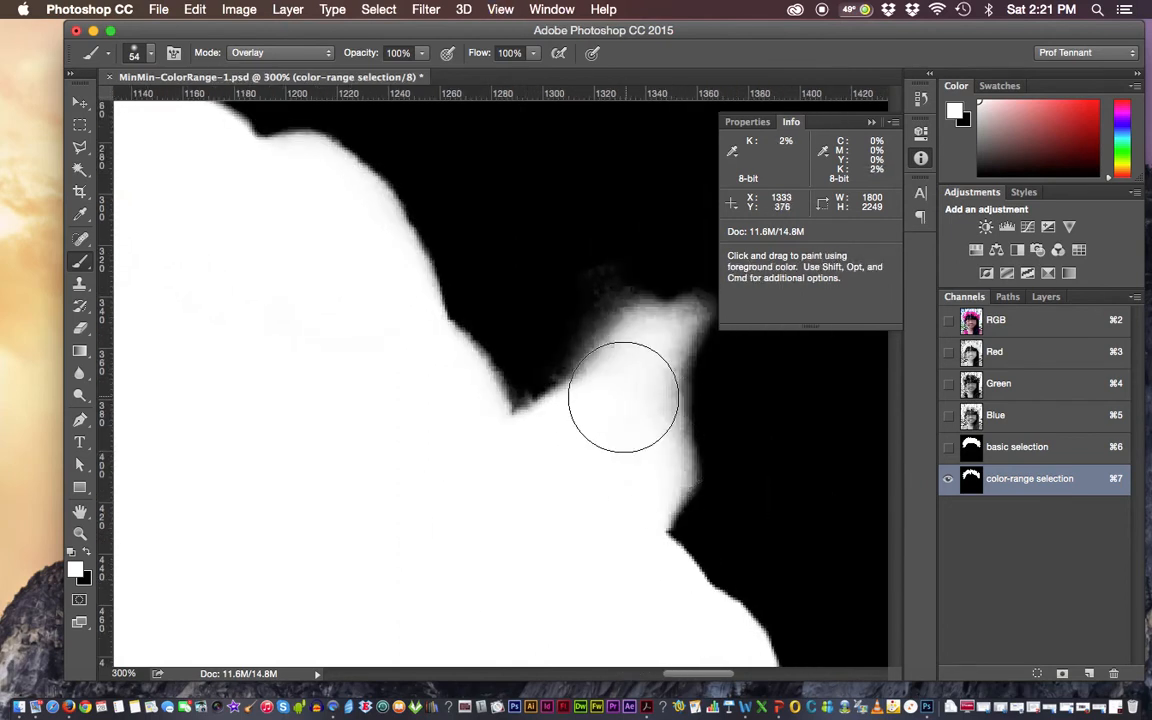
{"action": "key", "text": "super+0"}
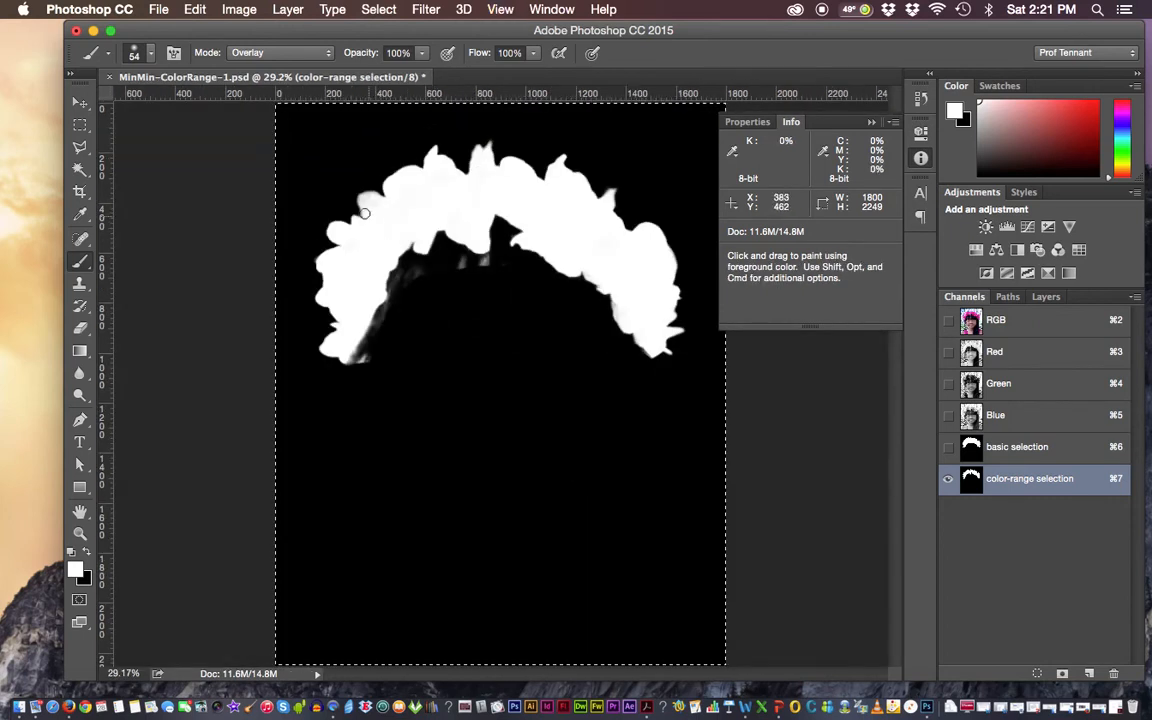
{"action": "key", "text": "super"}
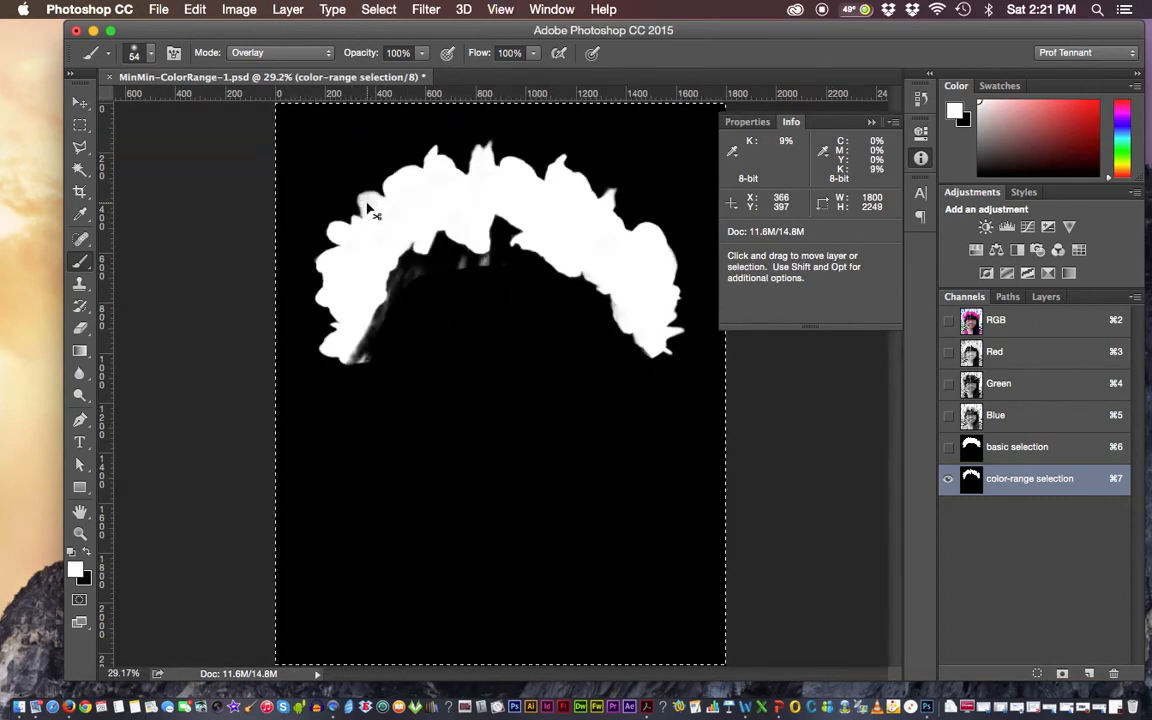
{"action": "key", "text": "super+plus"}
{"action": "key", "text": "super+plus"}
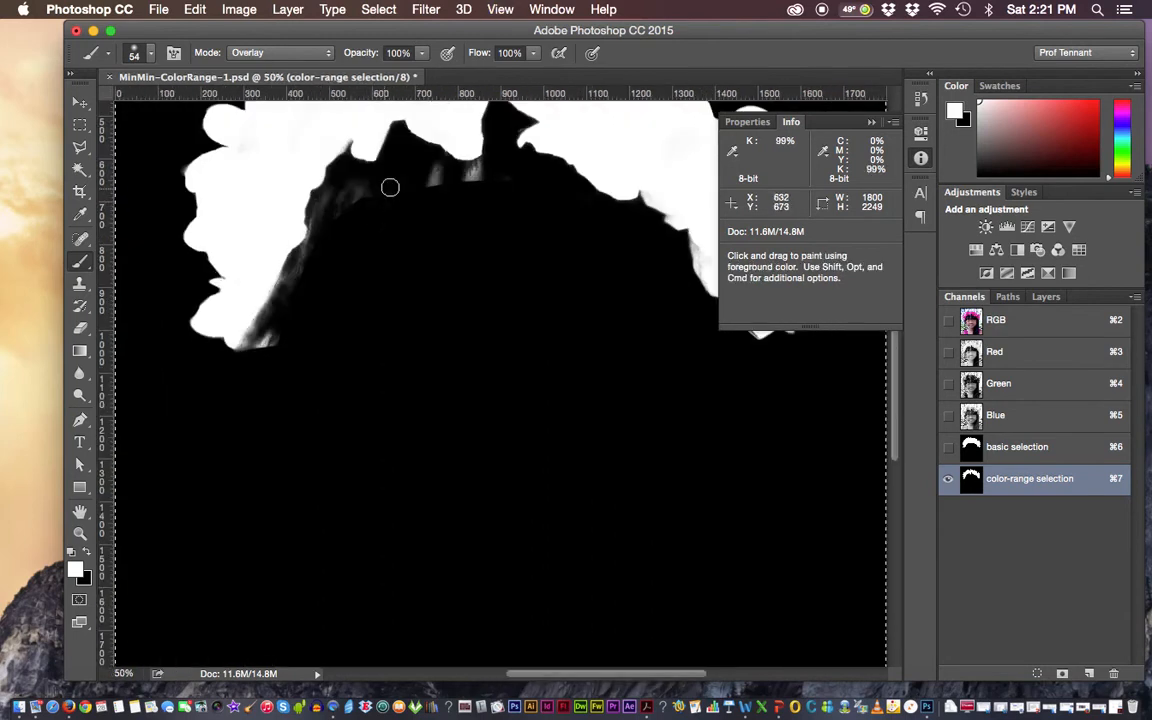
{"action": "left_click_drag", "start_coordinate": [405, 288], "coordinate": [430, 450]}
{"action": "key", "text": "super"}
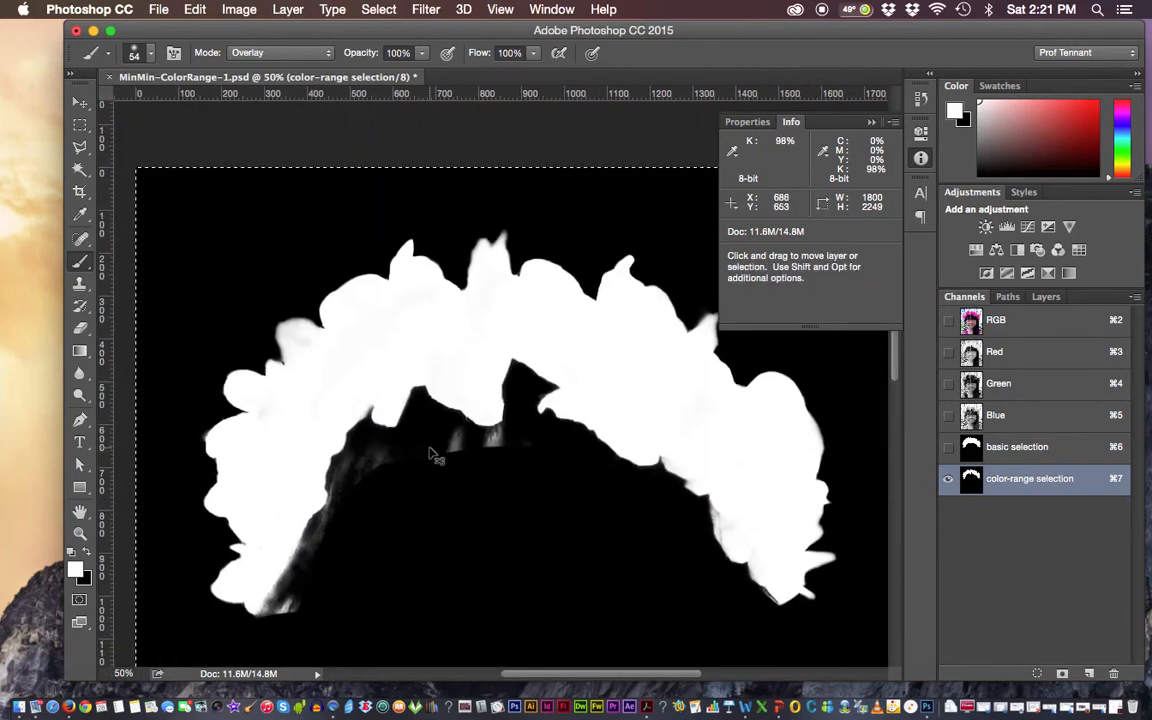
{"action": "key", "text": "super+plus"}
{"action": "key", "text": "super+plus"}
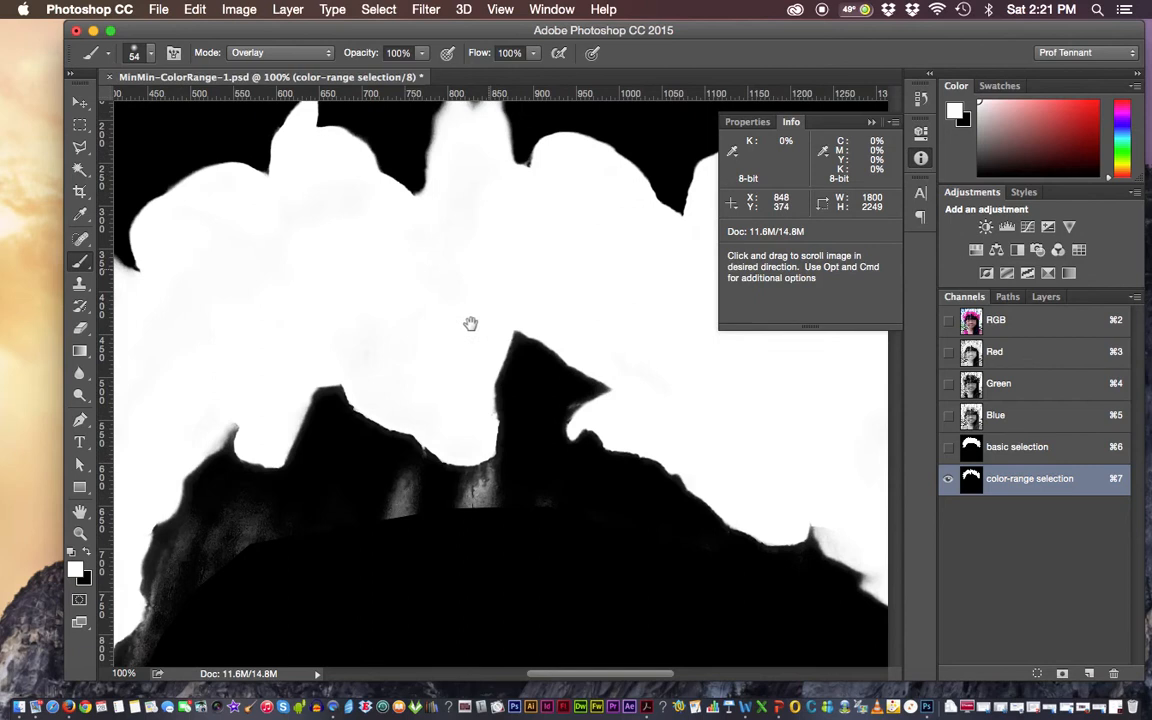
{"action": "left_click_drag", "start_coordinate": [470, 324], "coordinate": [437, 440]}
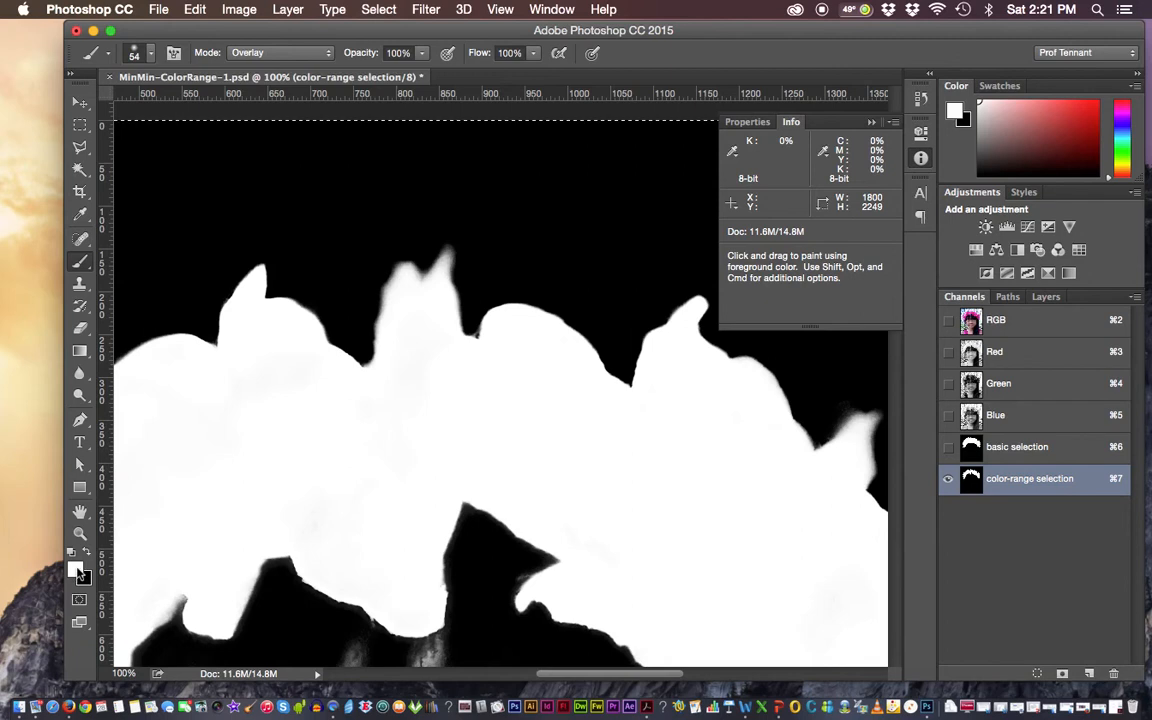
{"action": "left_click_drag", "start_coordinate": [532, 331], "coordinate": [652, 325]}
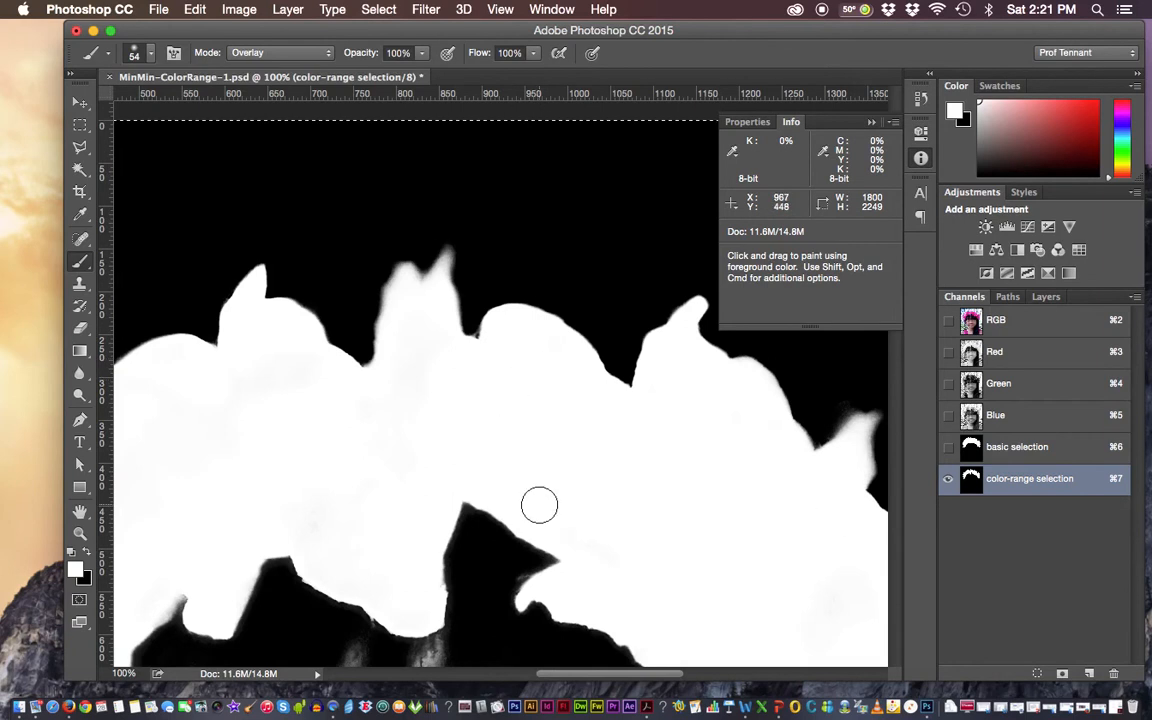
Reset the colors for a black foreground and paint black over the gray hair highlights beneath the flower crown.
{"action": "left_click_drag", "start_coordinate": [450, 596], "coordinate": [464, 433]}
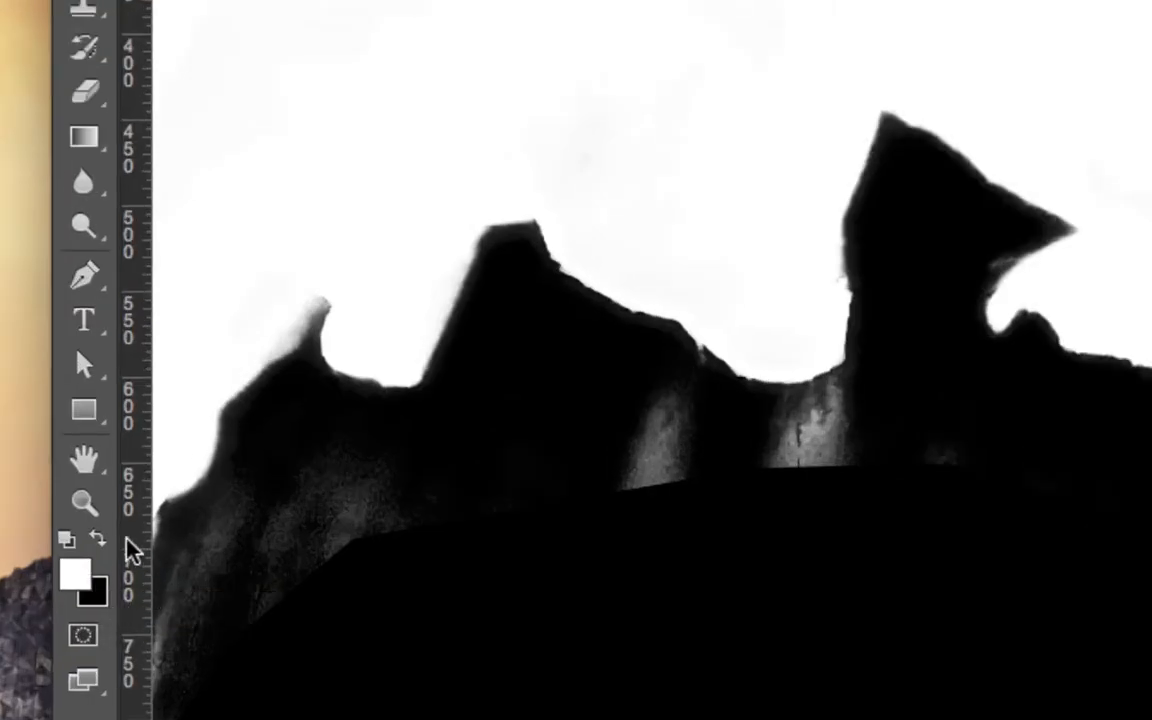
{"action": "key", "text": "d"}
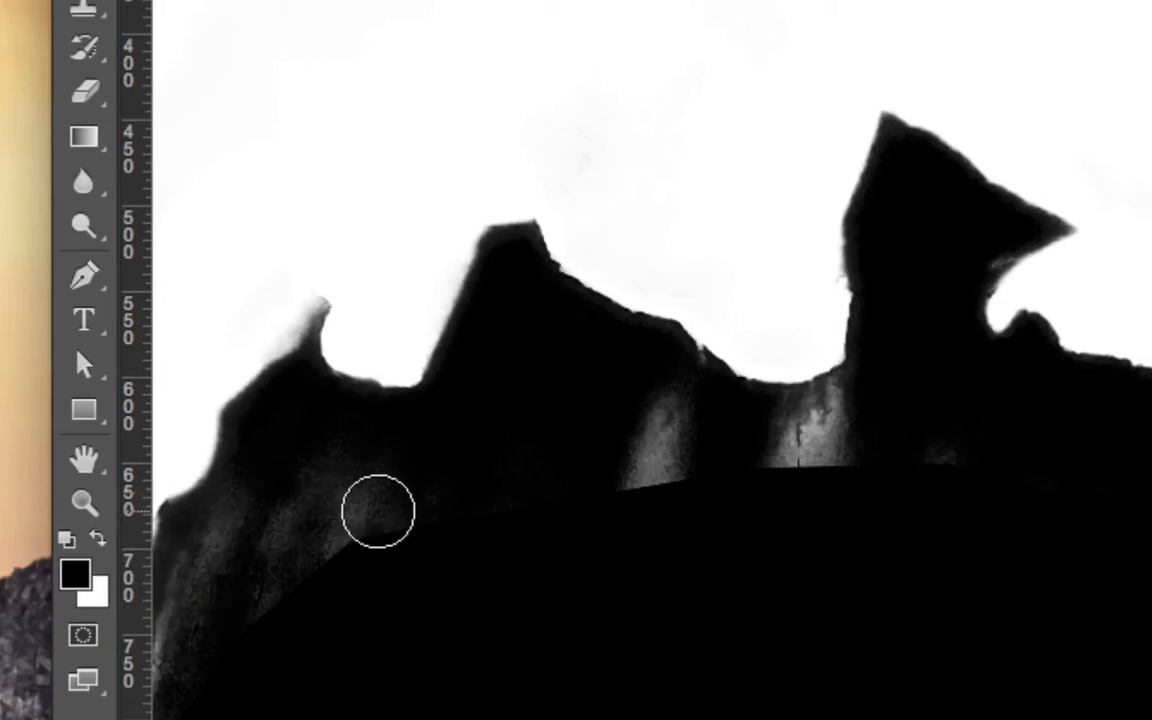
{"action": "mouse_move", "coordinate": [435, 502]}
{"action": "left_mouse_down"}
{"action": "mouse_move", "coordinate": [402, 484]}
{"action": "mouse_move", "coordinate": [345, 543]}
{"action": "mouse_move", "coordinate": [375, 468]}
{"action": "mouse_move", "coordinate": [366, 473]}
{"action": "mouse_move", "coordinate": [324, 573]}
{"action": "left_mouse_up"}
{"action": "mouse_move", "coordinate": [325, 473]}
{"action": "left_mouse_down"}
{"action": "mouse_move", "coordinate": [282, 575]}
{"action": "mouse_move", "coordinate": [528, 552]}
{"action": "mouse_move", "coordinate": [701, 442]}
{"action": "mouse_move", "coordinate": [663, 418]}
{"action": "mouse_move", "coordinate": [651, 511]}
{"action": "left_mouse_up"}
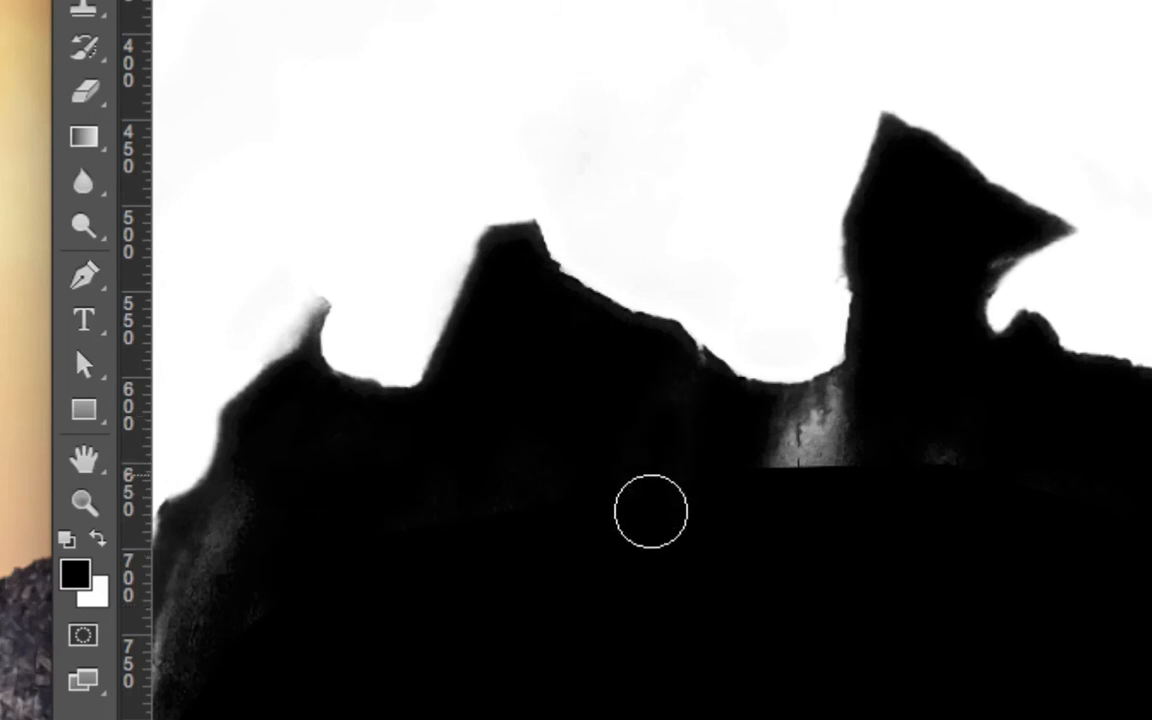
{"action": "mouse_move", "coordinate": [802, 445]}
{"action": "left_mouse_down"}
{"action": "mouse_move", "coordinate": [802, 463]}
{"action": "mouse_move", "coordinate": [832, 462]}
{"action": "mouse_move", "coordinate": [849, 447]}
{"action": "mouse_move", "coordinate": [1010, 417]}
{"action": "mouse_move", "coordinate": [936, 419]}
{"action": "left_mouse_up"}
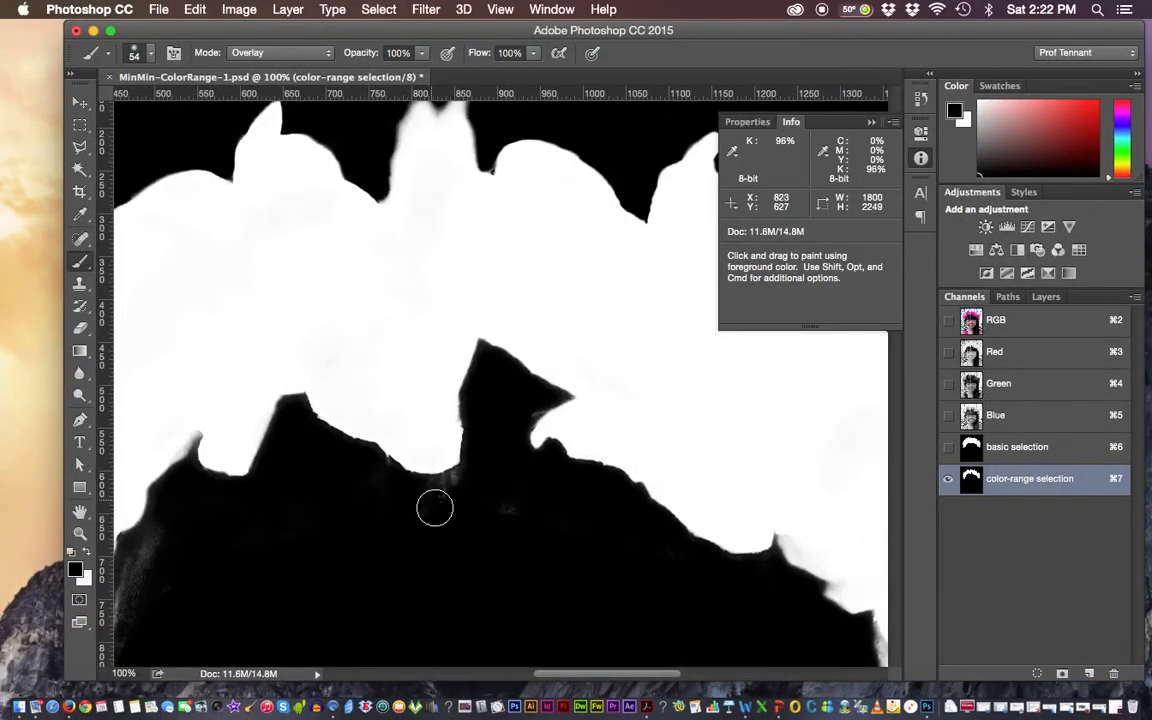
Compare the mask's lower petal edges with the RGB photo, first as an overlay and then alone, ending on the mask.
{"action": "left_click", "coordinate": [948, 322]}
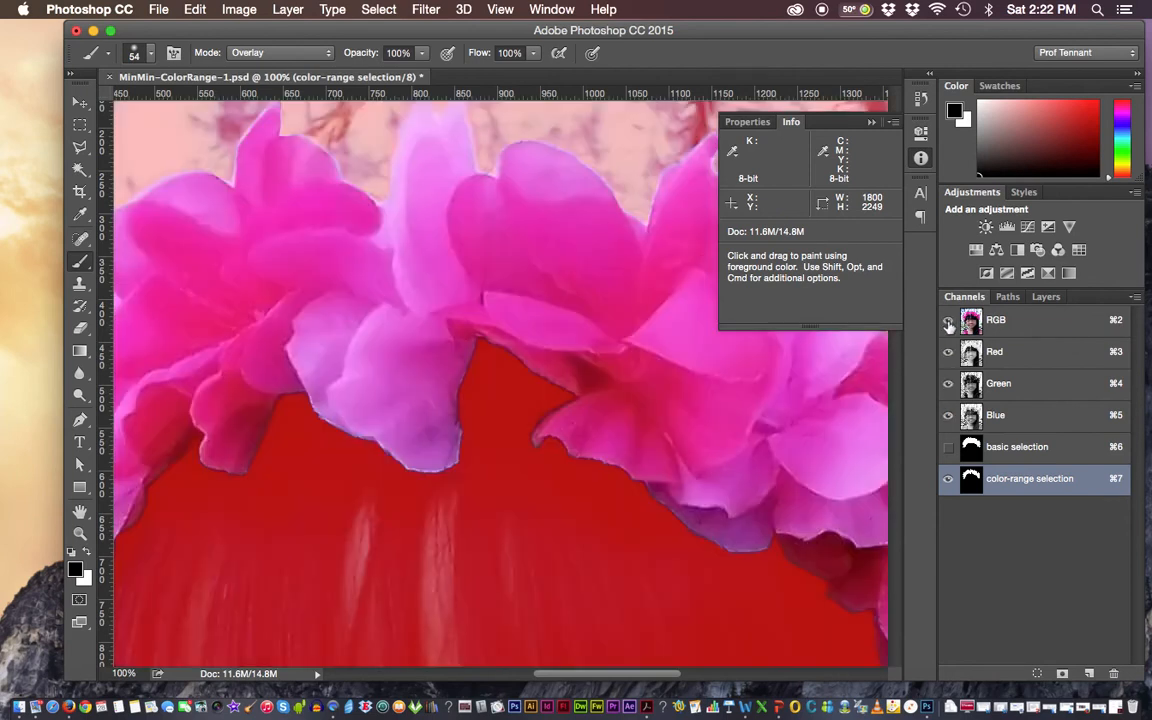
{"action": "left_click", "coordinate": [948, 322]}
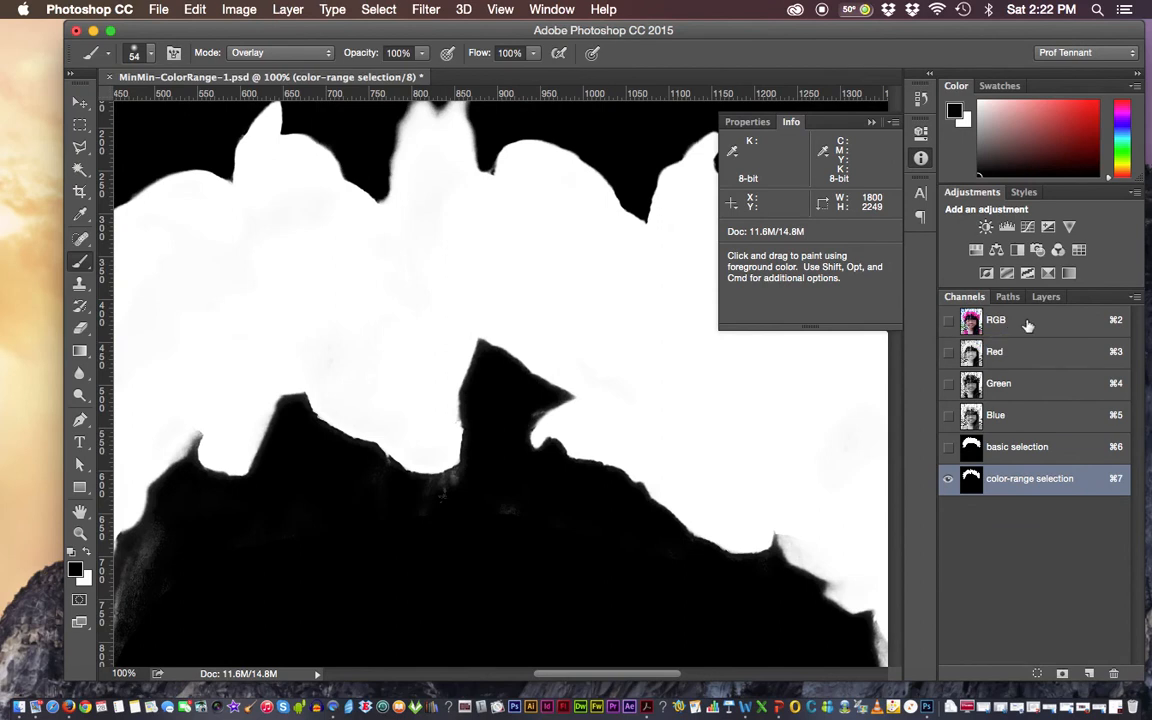
{"action": "left_click", "coordinate": [1055, 326]}
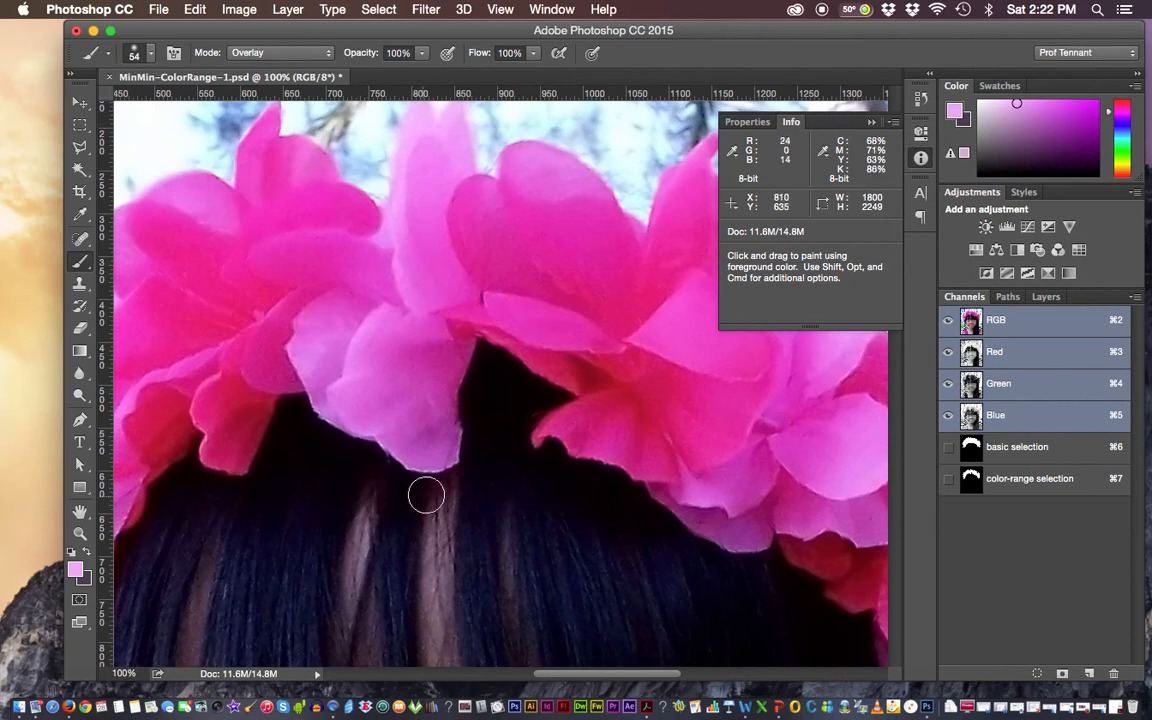
{"action": "left_click", "coordinate": [1040, 480]}
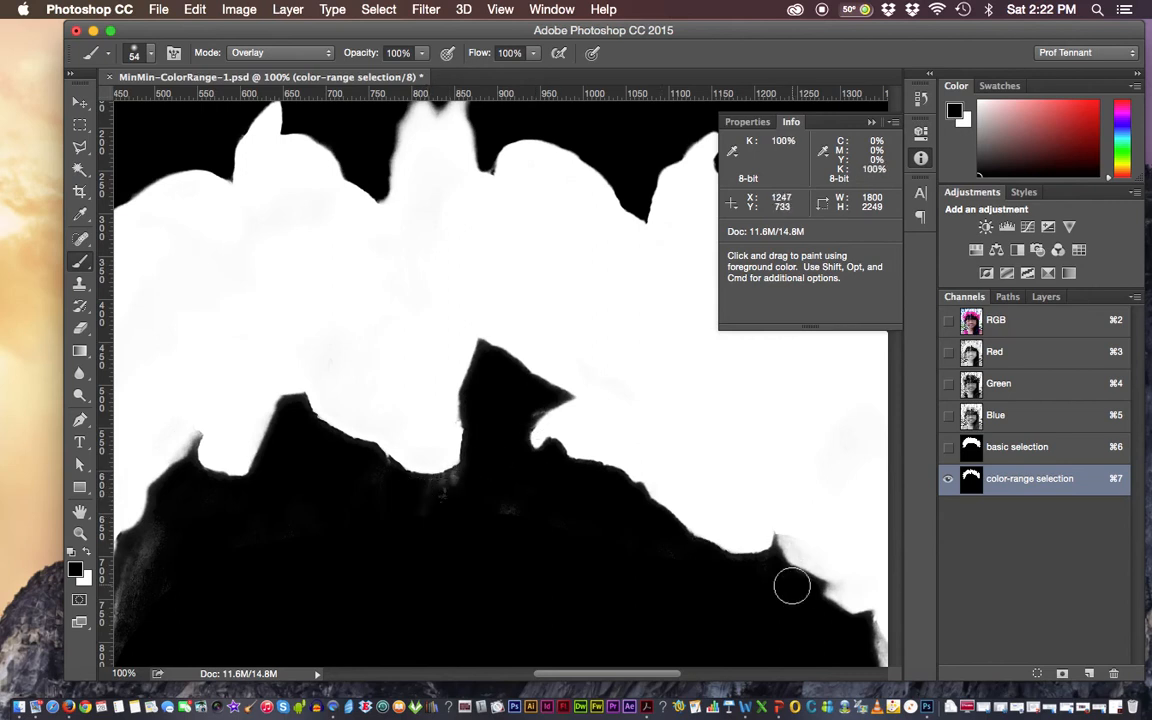
Swap the foreground color to white and paint over the gray petal areas at the crown's lower-right end.
{"action": "mouse_move", "coordinate": [430, 406]}
{"action": "left_mouse_down"}
{"action": "mouse_move", "coordinate": [332, 367]}
{"action": "mouse_move", "coordinate": [358, 183]}
{"action": "mouse_move", "coordinate": [369, 214]}
{"action": "left_mouse_up"}
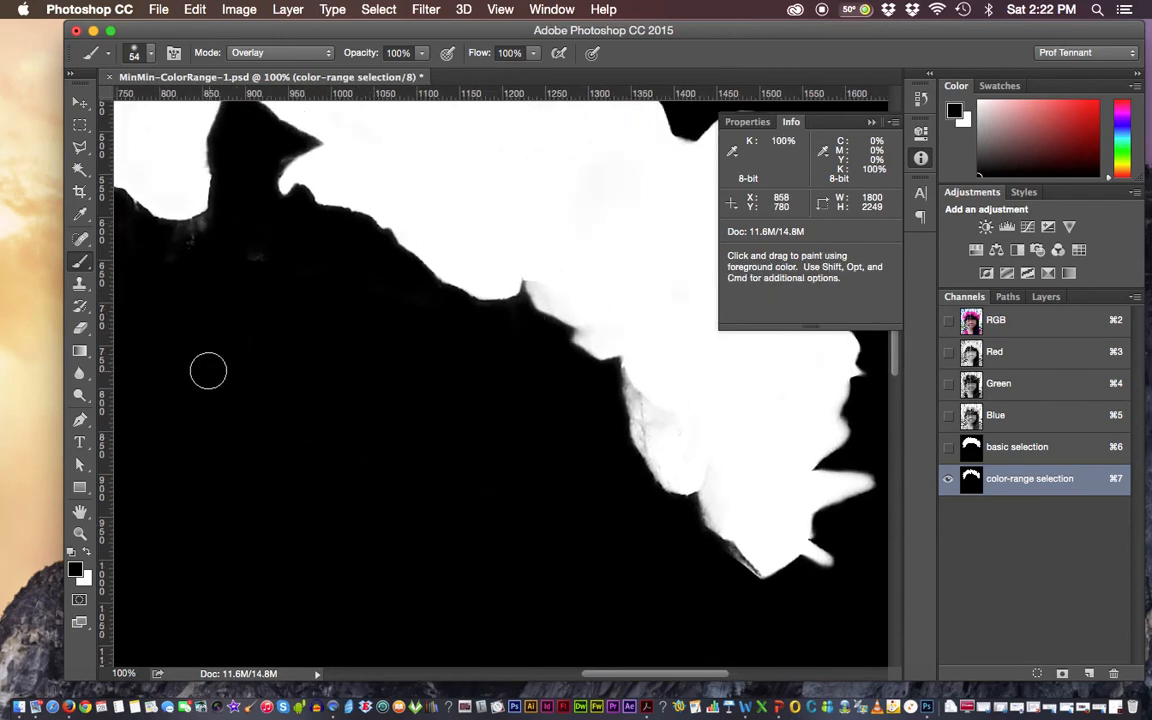
{"action": "left_click", "coordinate": [85, 553]}
{"action": "mouse_move", "coordinate": [644, 380]}
{"action": "left_mouse_down"}
{"action": "mouse_move", "coordinate": [662, 442]}
{"action": "mouse_move", "coordinate": [643, 422]}
{"action": "mouse_move", "coordinate": [751, 535]}
{"action": "left_mouse_up"}
{"action": "key", "text": "space"}
{"action": "left_click_drag", "start_coordinate": [730, 437], "coordinate": [585, 527]}
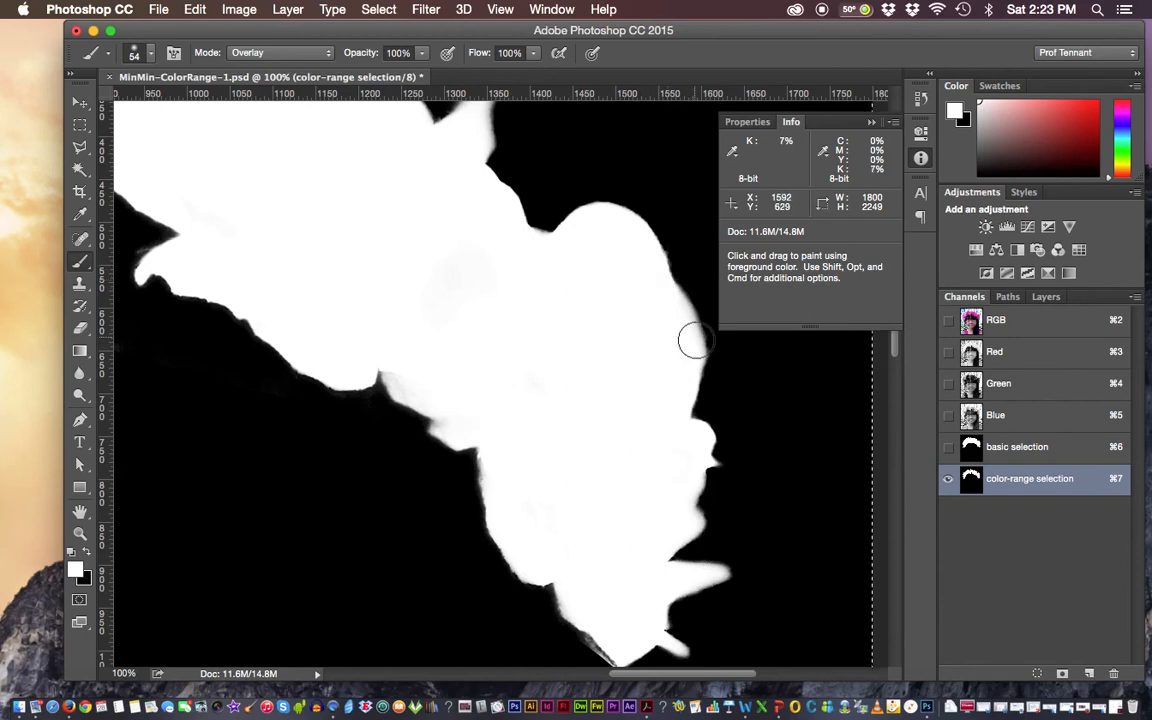
{"action": "key", "text": "space"}
{"action": "mouse_move", "coordinate": [495, 218]}
{"action": "left_mouse_down"}
{"action": "mouse_move", "coordinate": [487, 248]}
{"action": "mouse_move", "coordinate": [500, 260]}
{"action": "left_mouse_up"}
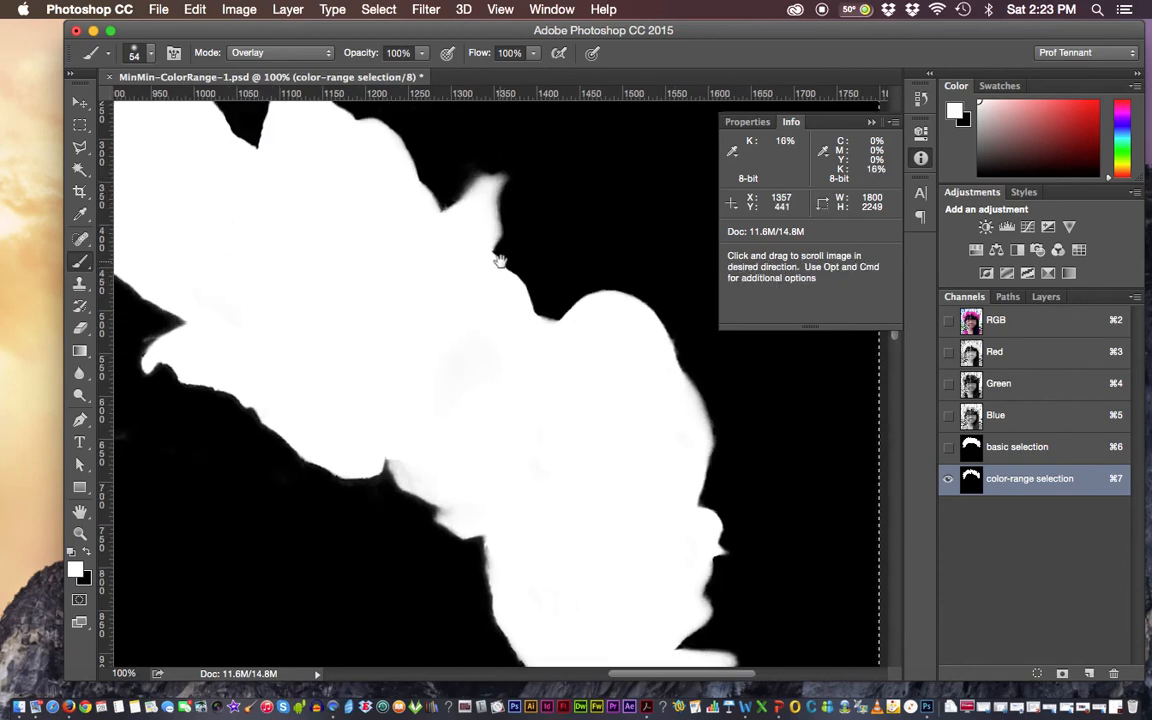